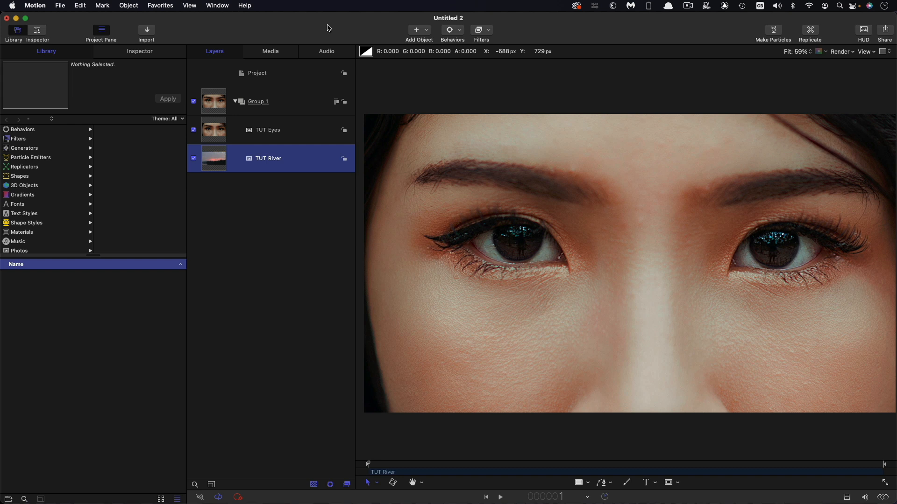
Step: Review the project properties, and compare the TUT Eyes and TUT River layers by temporarily hiding TUT Eyes
{"action": "key", "text": "super+j"}
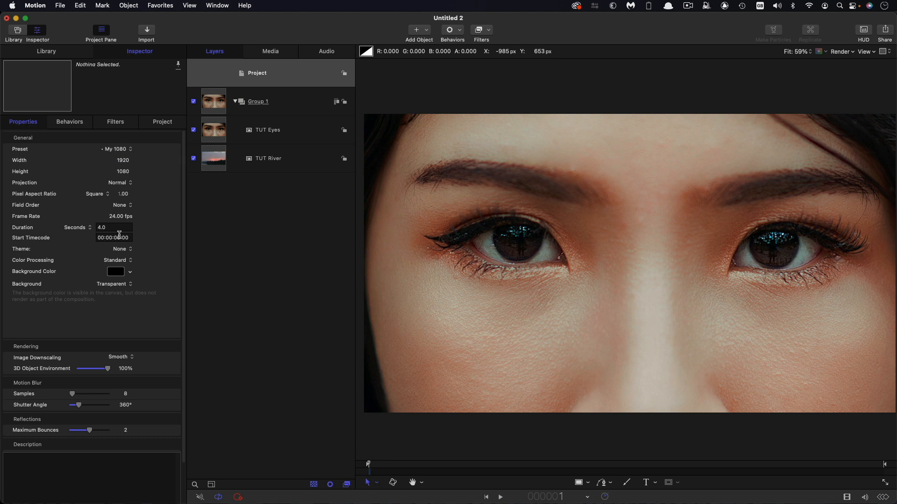
{"action": "left_click", "coordinate": [216, 103]}
{"action": "left_click", "coordinate": [216, 131]}
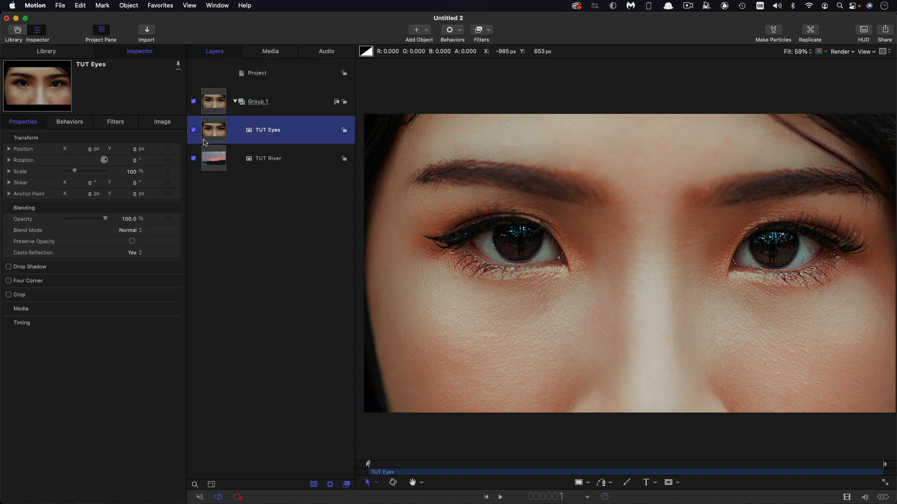
{"action": "left_click", "coordinate": [193, 130]}
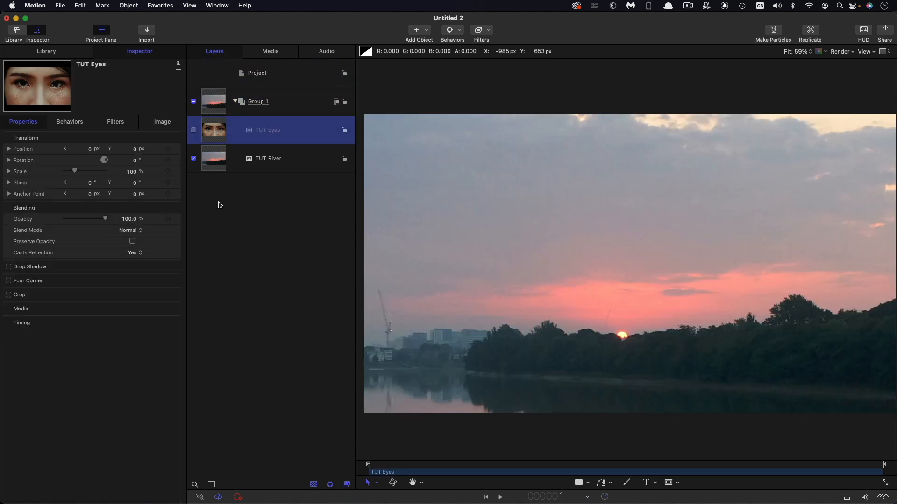
{"action": "left_click", "coordinate": [221, 168]}
{"action": "left_click", "coordinate": [221, 136]}
{"action": "left_click", "coordinate": [193, 130]}
Step: Make a clone layer of TUT River in a new group above Group 1, and move TUT Eyes into its own group beneath it
{"action": "left_click", "coordinate": [207, 165]}
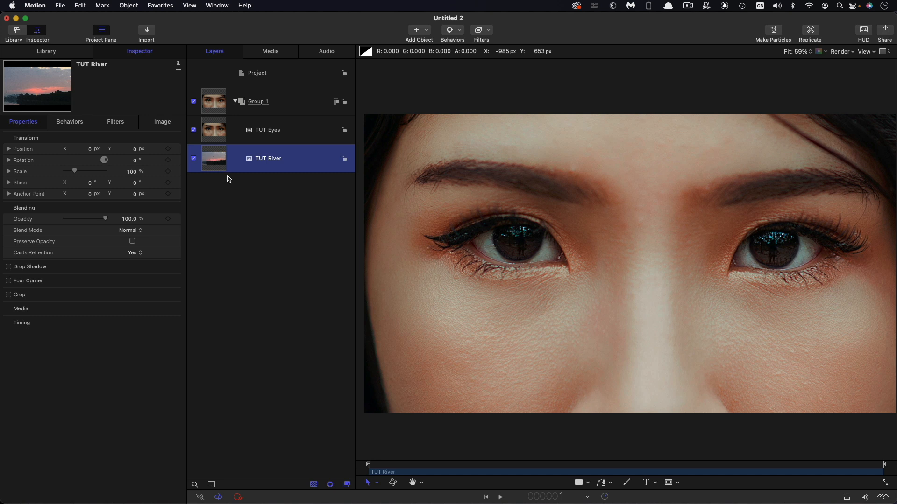
{"action": "right_click", "coordinate": [213, 151]}
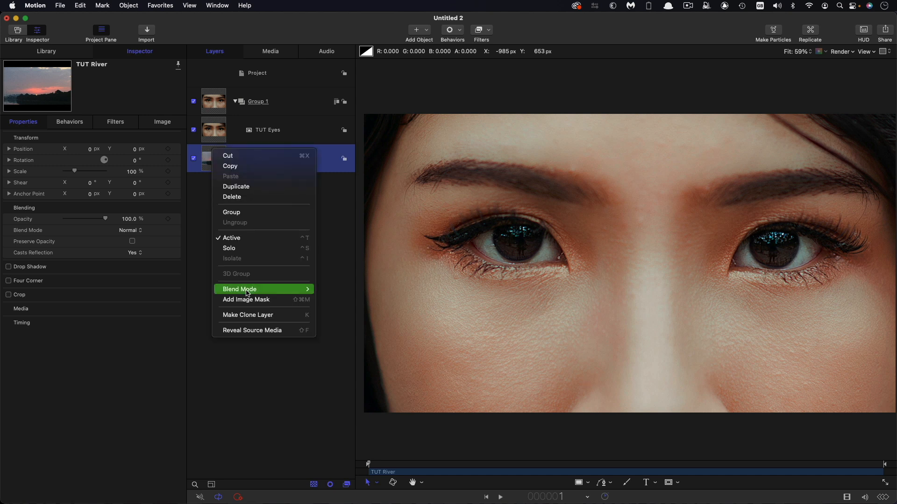
{"action": "left_click", "coordinate": [257, 321]}
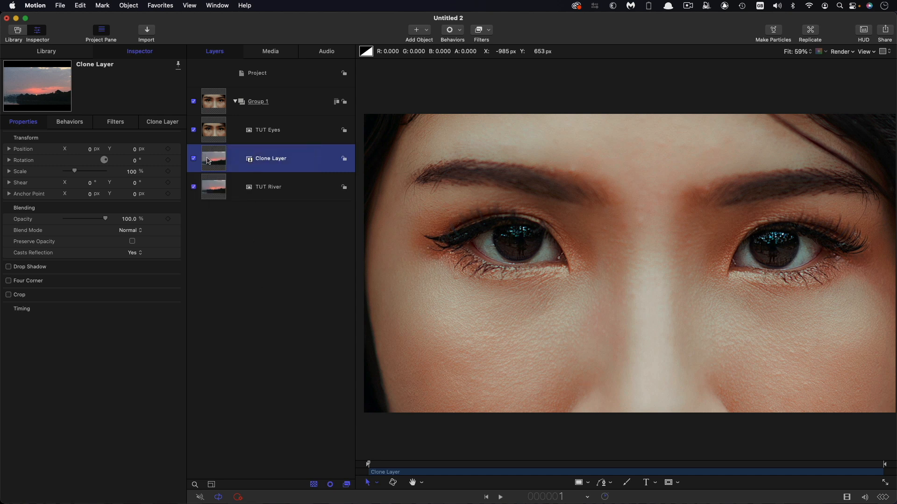
{"action": "left_click_drag", "start_coordinate": [209, 161], "coordinate": [257, 87]}
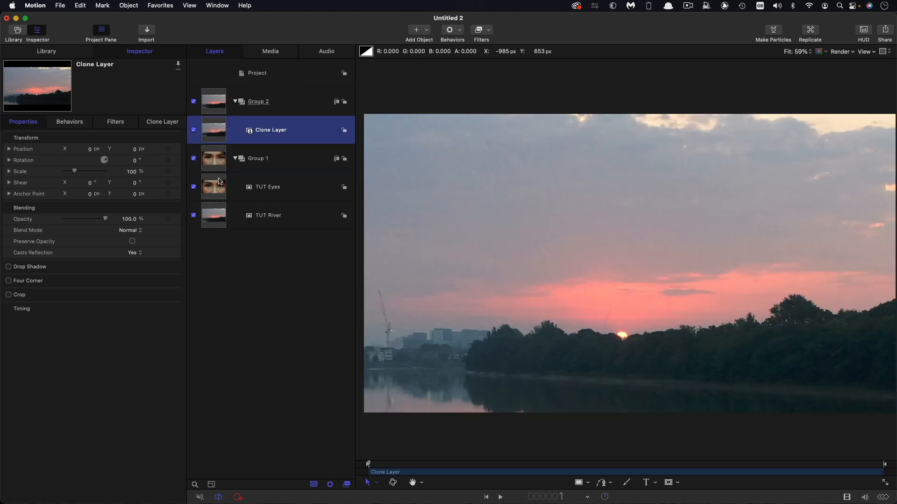
{"action": "left_click_drag", "start_coordinate": [217, 186], "coordinate": [222, 148]}
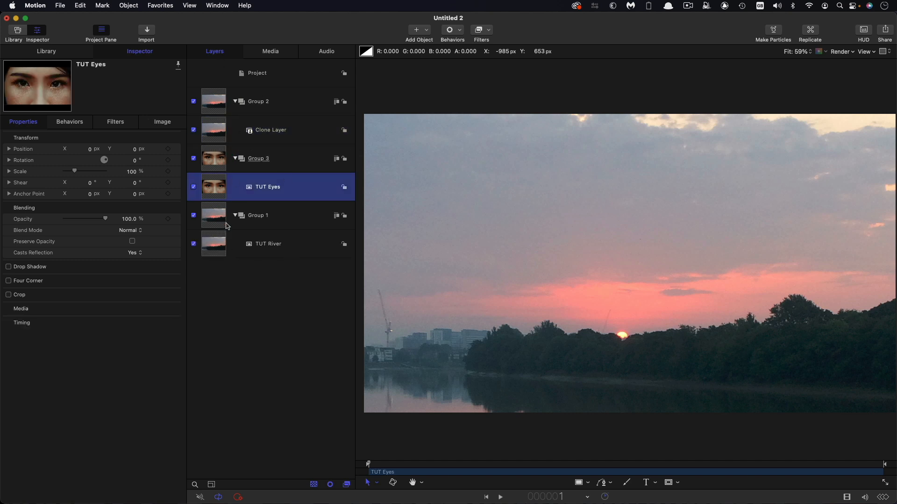
Step: Add a Channel Mixer filter to the clone layer and enable its Monochrome option
{"action": "left_click", "coordinate": [217, 130]}
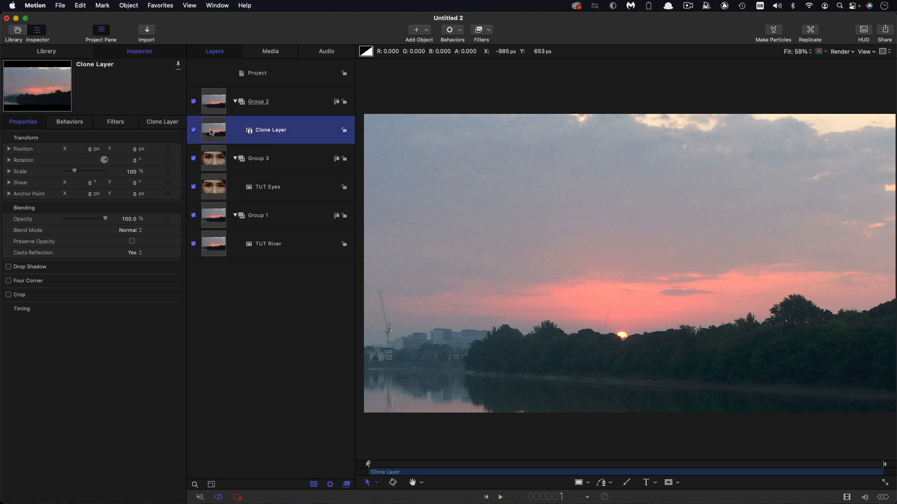
{"action": "left_click", "coordinate": [490, 31]}
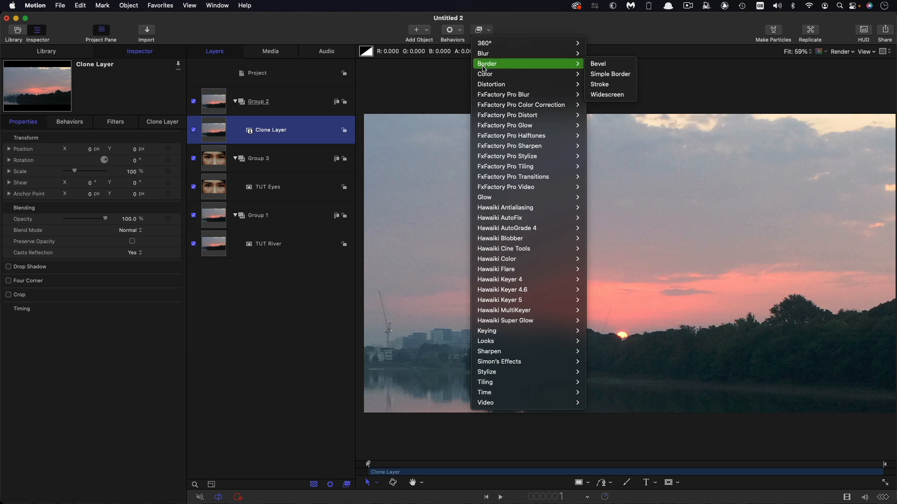
{"action": "mouse_move", "coordinate": [482, 75]}
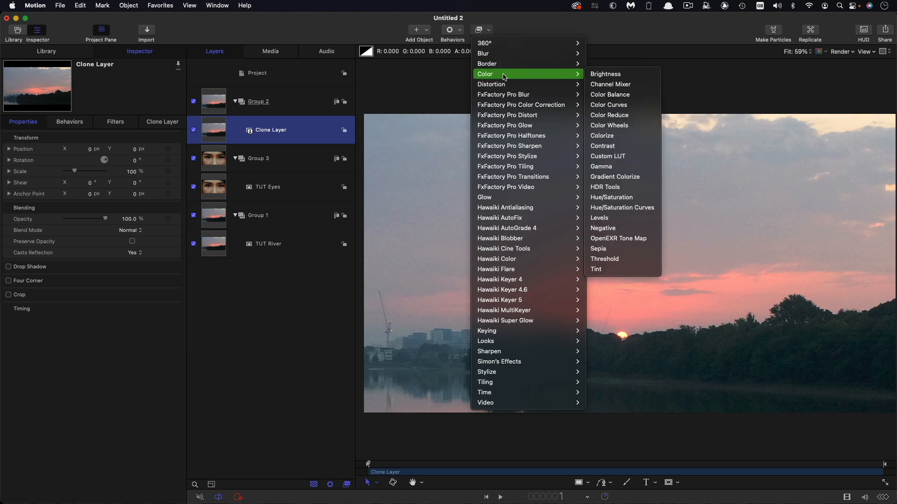
{"action": "left_click", "coordinate": [629, 85]}
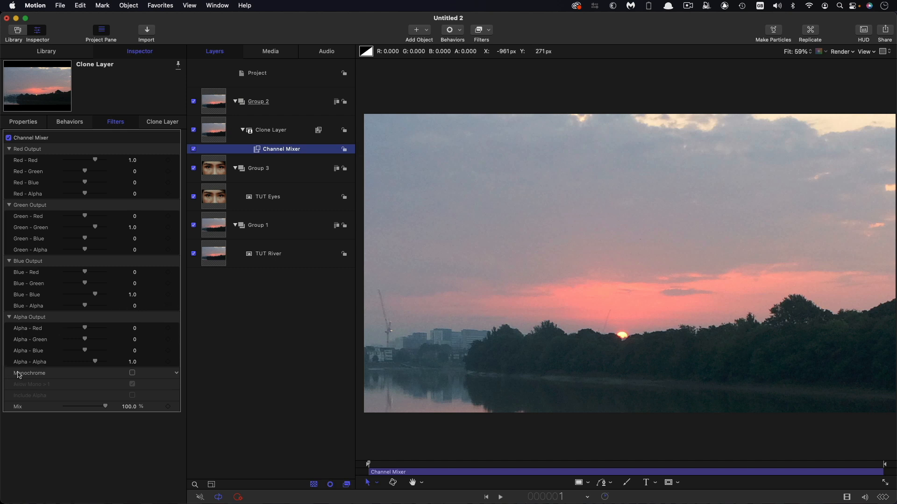
{"action": "left_click", "coordinate": [132, 373]}
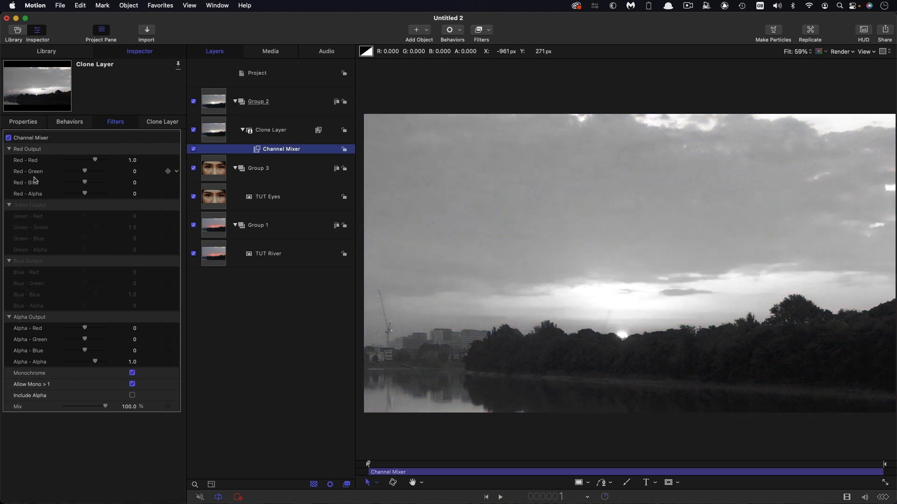
Step: Set the Channel Mixer's Red - Red, Red - Green and Red - Blue values to 0.33 each
{"action": "left_click", "coordinate": [132, 160]}
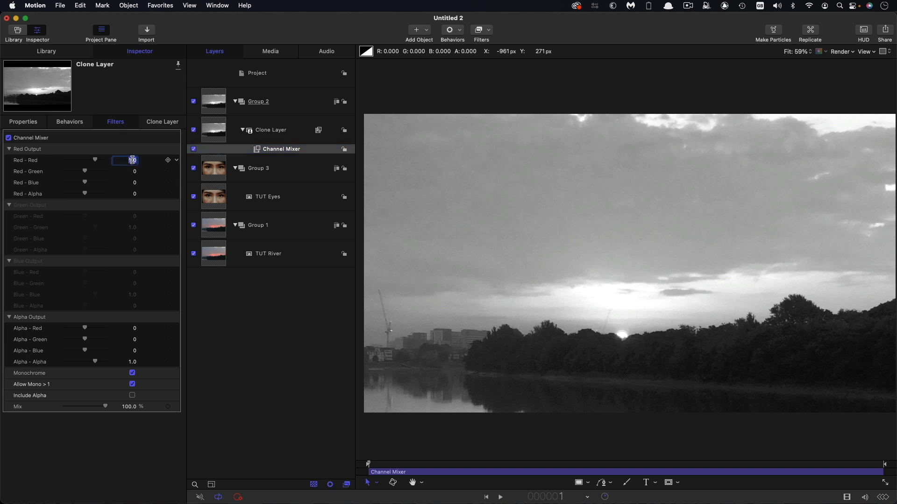
{"action": "type", "text": "0.33"}
{"action": "key", "text": "Tab"}
{"action": "type", "text": "0.33"}
{"action": "key", "text": "Tab"}
{"action": "type", "text": "0.3"}
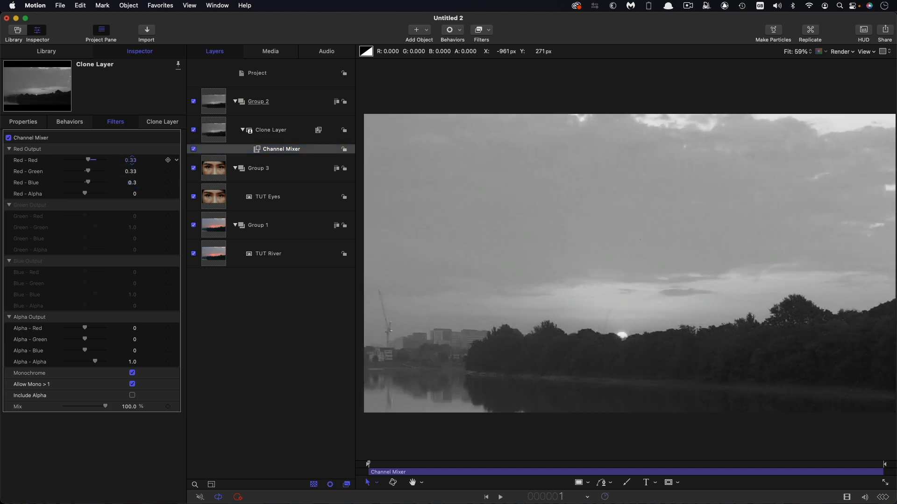
{"action": "type", "text": "3"}
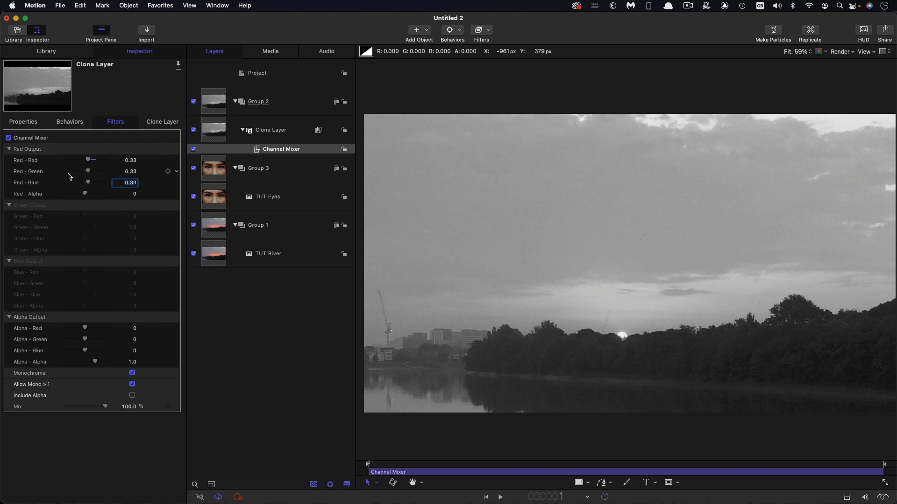
{"action": "left_click", "coordinate": [143, 460]}
Step: Add a Levels filter to the clone layer, above the Channel Mixer
{"action": "left_click", "coordinate": [224, 133]}
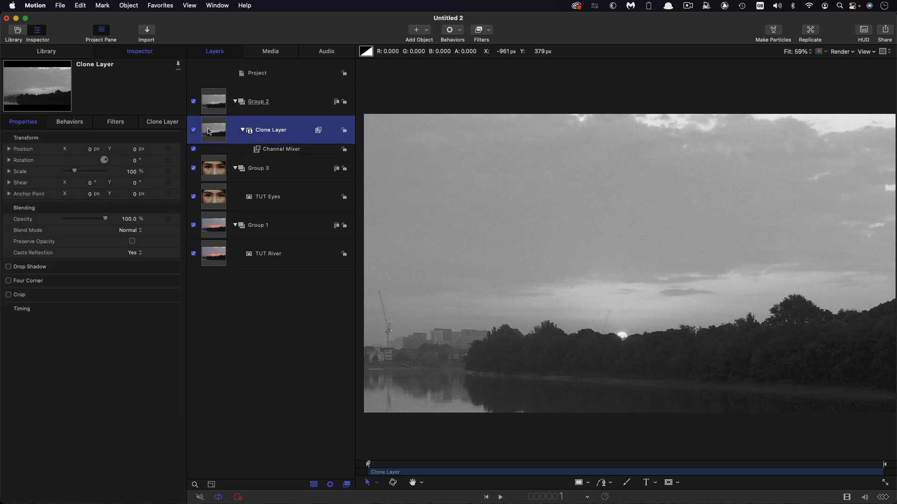
{"action": "left_click", "coordinate": [489, 30]}
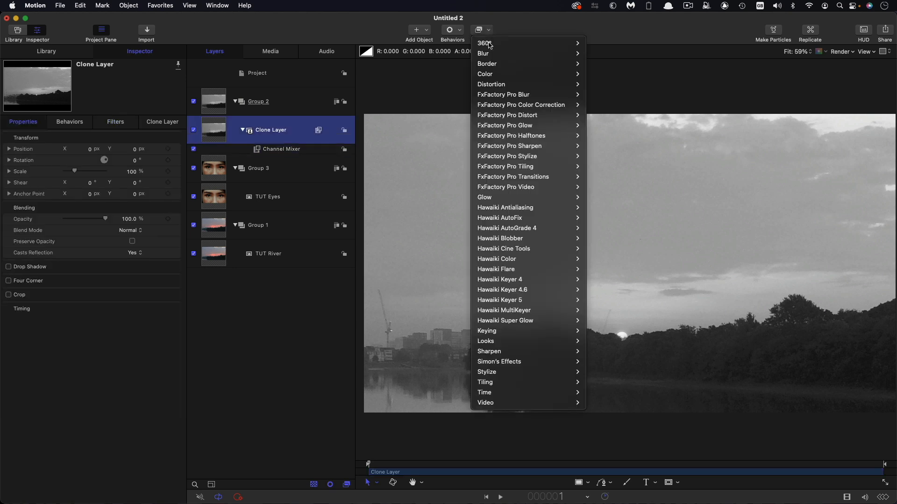
{"action": "mouse_move", "coordinate": [486, 74]}
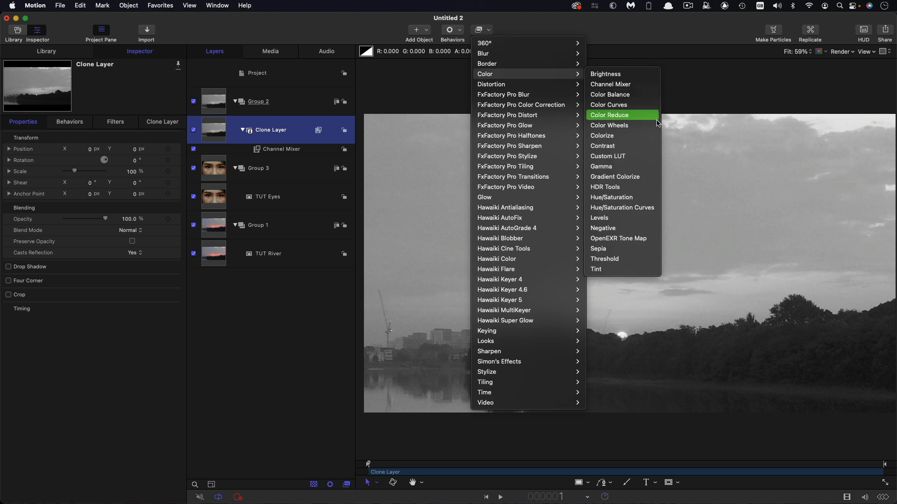
{"action": "left_click", "coordinate": [642, 217]}
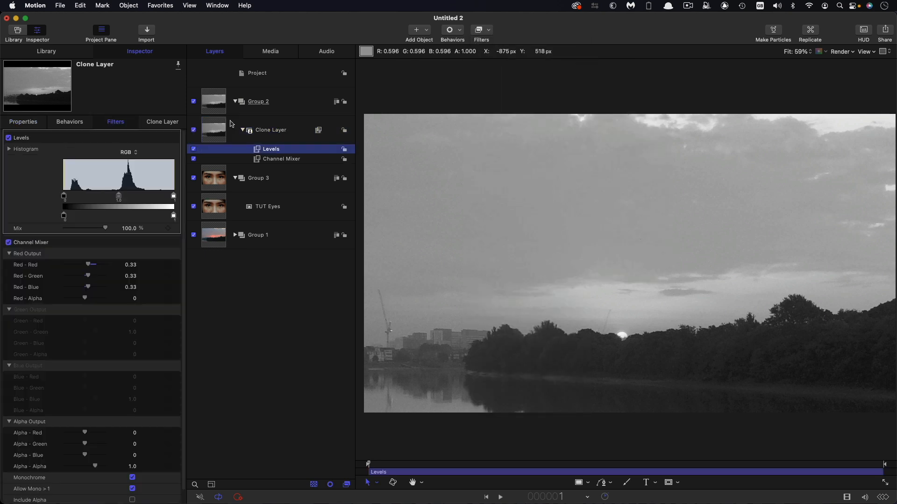
Step: Make a clone of the filtered clone layer and place it in Group 3 above TUT Eyes
{"action": "left_click", "coordinate": [210, 129]}
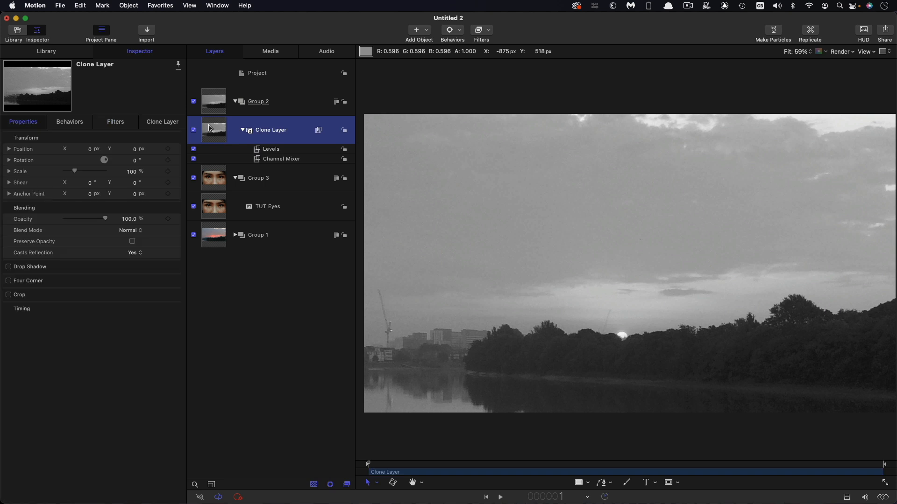
{"action": "right_click", "coordinate": [210, 129]}
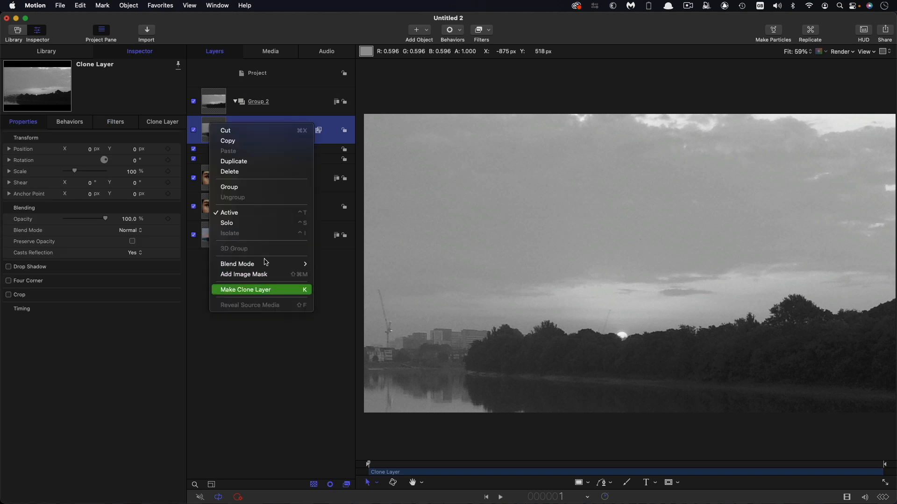
{"action": "left_click_drag", "start_coordinate": [216, 128], "coordinate": [226, 225]}
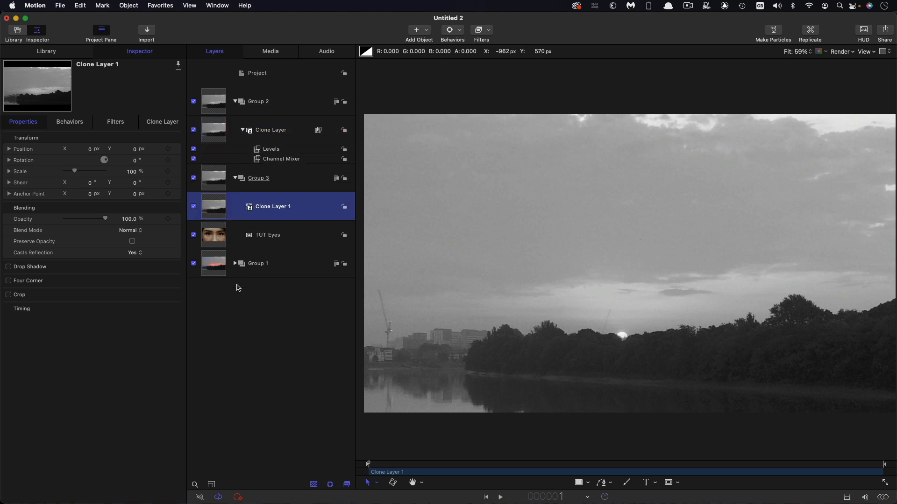
Step: Set the blend mode of the clone above TUT Eyes to Multiply and hide Group 2
{"action": "left_click", "coordinate": [127, 231]}
{"action": "left_click", "coordinate": [129, 268]}
{"action": "left_click", "coordinate": [194, 102]}
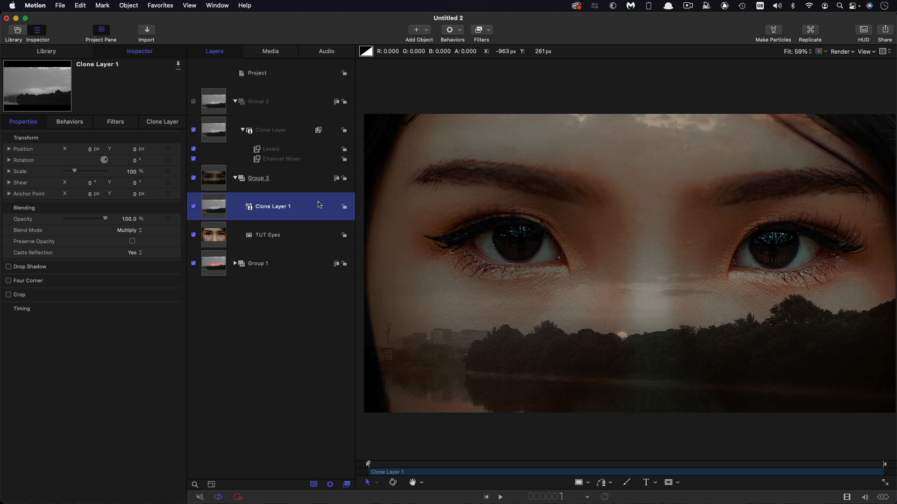
Step: Duplicate the Multiply clone layer and move the copy into Group 1 above TUT River
{"action": "right_click", "coordinate": [214, 201]}
{"action": "left_click", "coordinate": [245, 238]}
{"action": "left_click", "coordinate": [236, 292]}
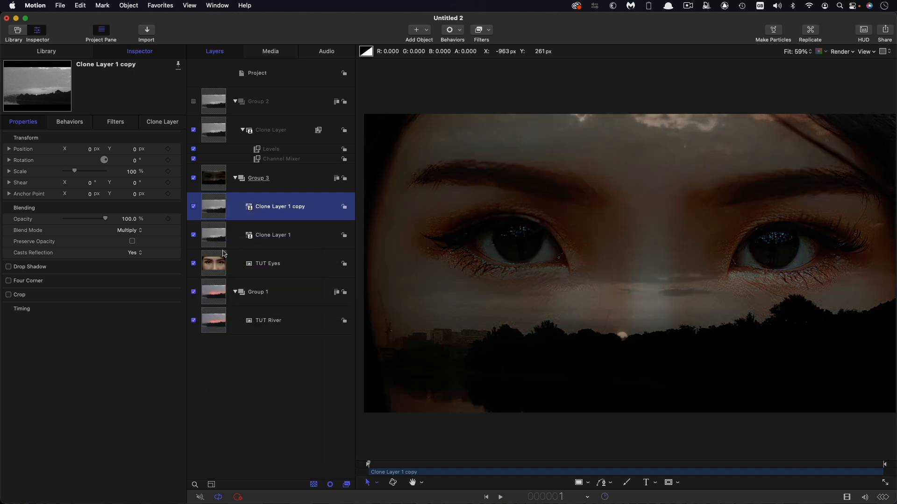
{"action": "left_click_drag", "start_coordinate": [214, 205], "coordinate": [217, 307]}
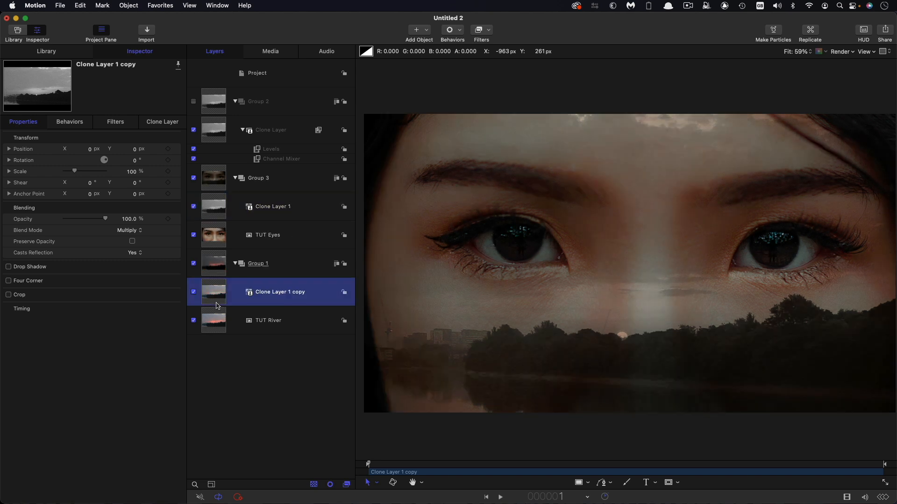
Step: Toggle Group 3's visibility to check it, and set the group's blend mode to Add
{"action": "left_click", "coordinate": [216, 178]}
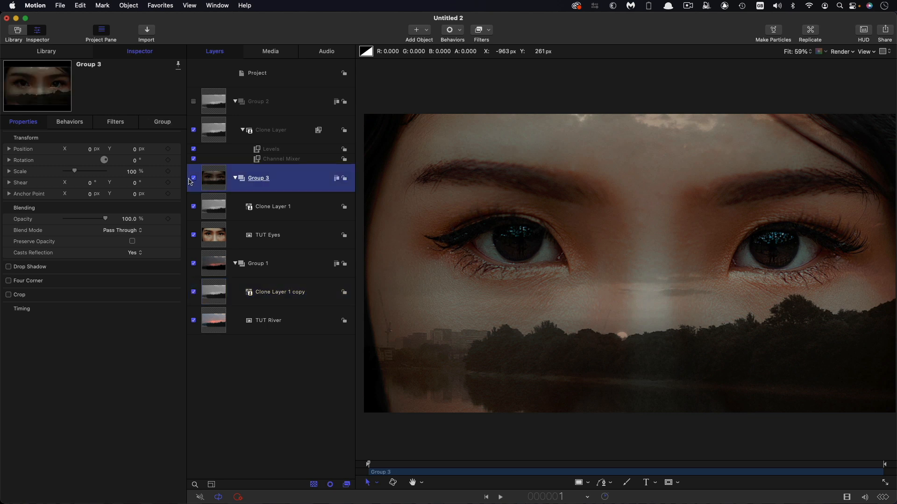
{"action": "left_click", "coordinate": [193, 179]}
{"action": "left_click", "coordinate": [193, 179]}
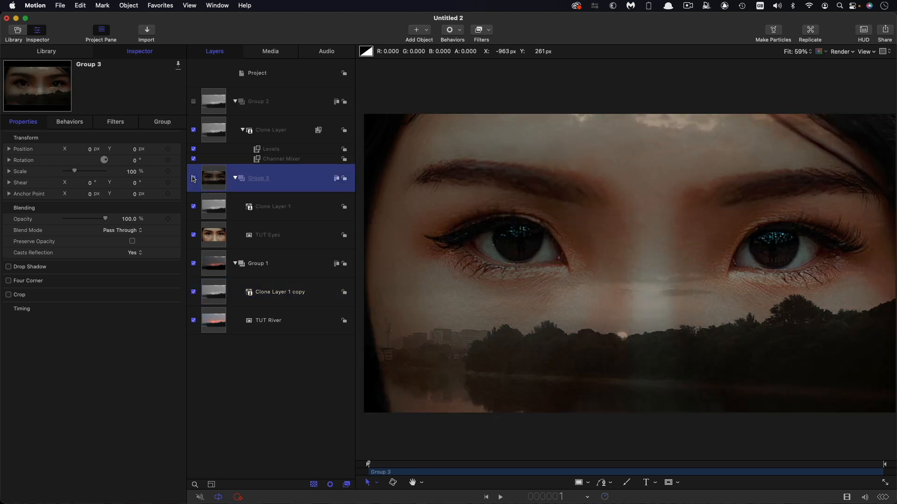
{"action": "left_click", "coordinate": [125, 230]}
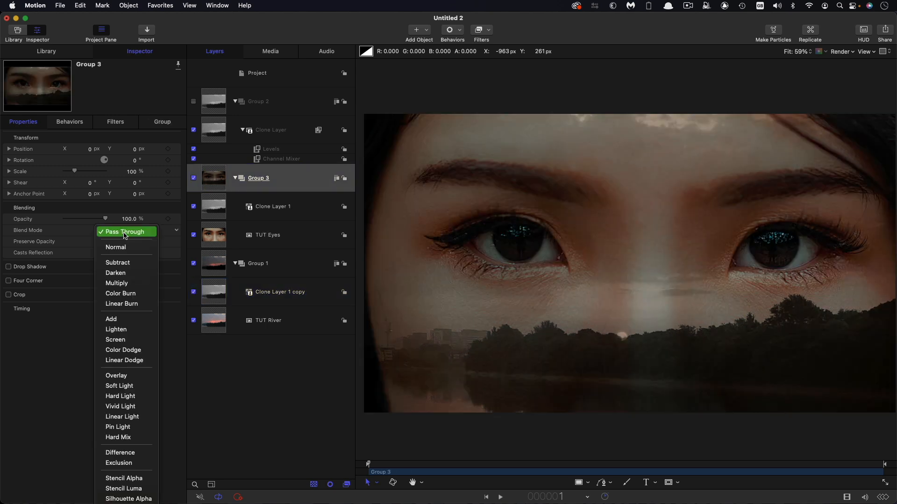
{"action": "left_click", "coordinate": [122, 320]}
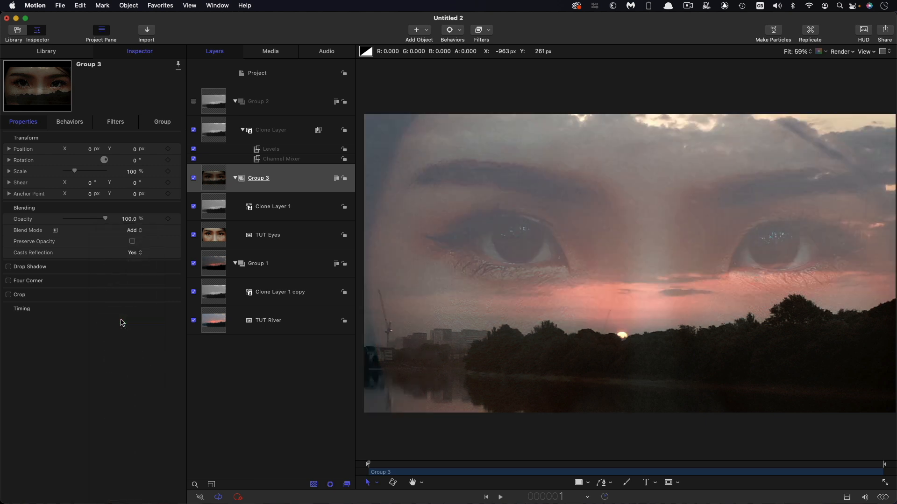
Step: Add a Negative filter to the clone copy above TUT River in Group 1
{"action": "left_click", "coordinate": [213, 294]}
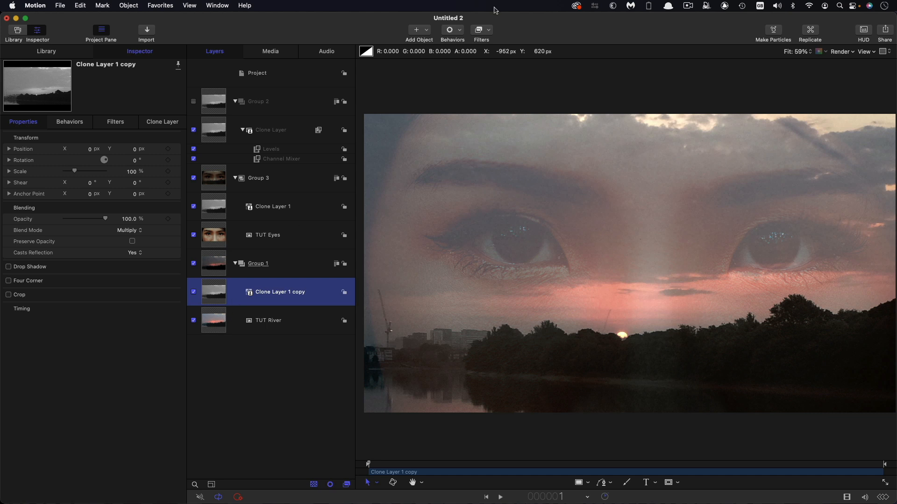
{"action": "left_click", "coordinate": [487, 30]}
{"action": "mouse_move", "coordinate": [485, 74]}
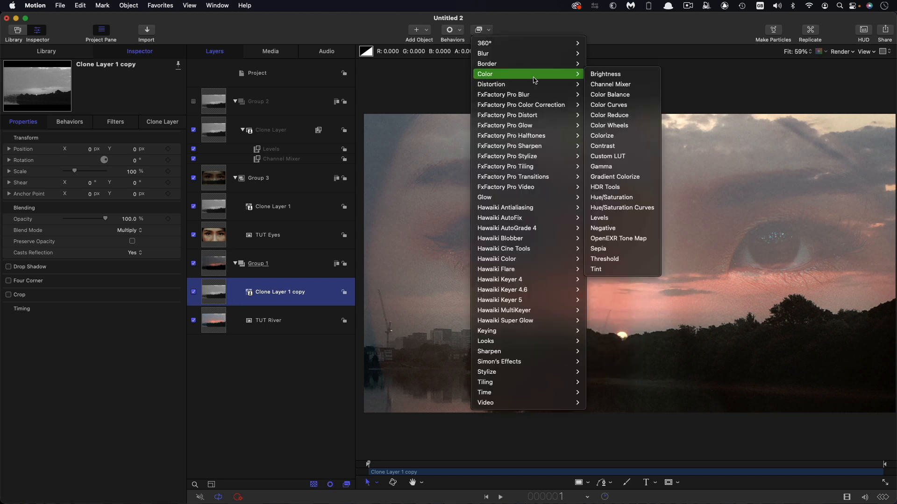
{"action": "left_click", "coordinate": [615, 229]}
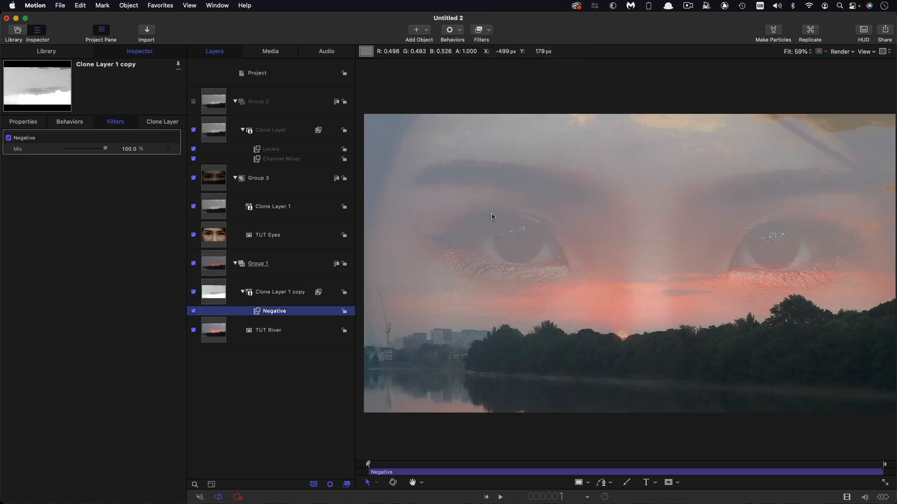
Step: Bring the black and white input points close together in the Group 2 clone's Levels histogram to make a high-contrast matte
{"action": "left_click", "coordinate": [263, 150]}
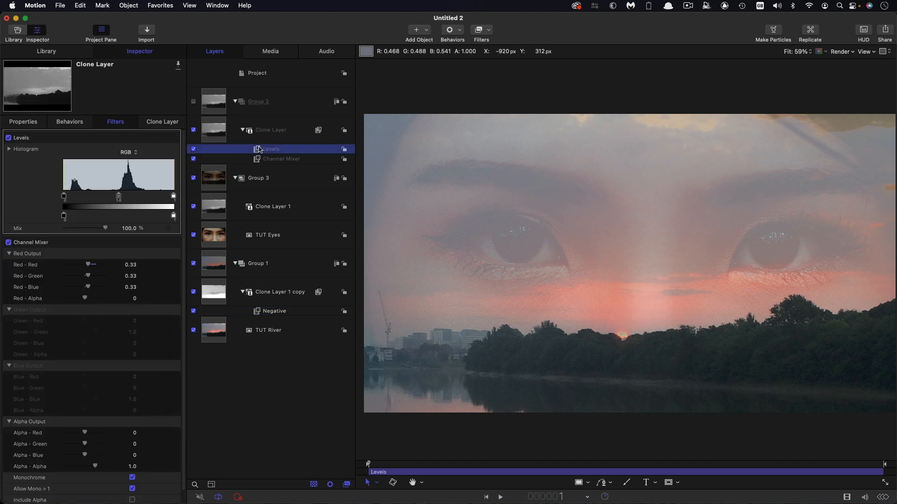
{"action": "left_click_drag", "start_coordinate": [173, 196], "coordinate": [128, 196]}
{"action": "left_click_drag", "start_coordinate": [68, 200], "coordinate": [105, 197]}
{"action": "left_click_drag", "start_coordinate": [128, 196], "coordinate": [121, 200]}
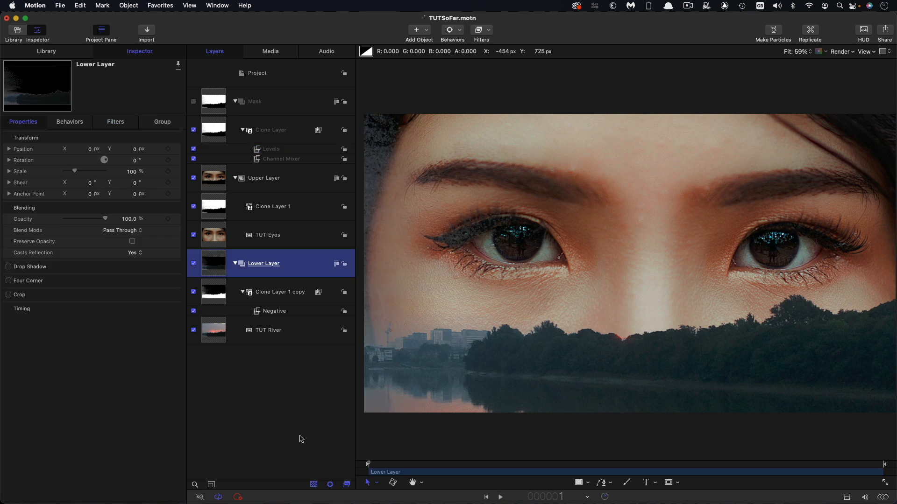
Step: Review the Mask, Upper Layer and Lower Layer groups and the clone layers and filters they contain
{"action": "left_click", "coordinate": [219, 102]}
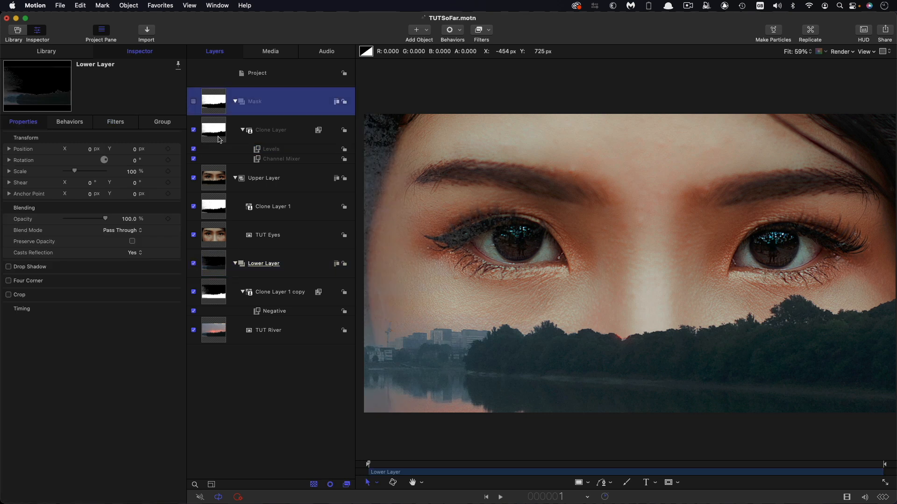
{"action": "left_click", "coordinate": [236, 104]}
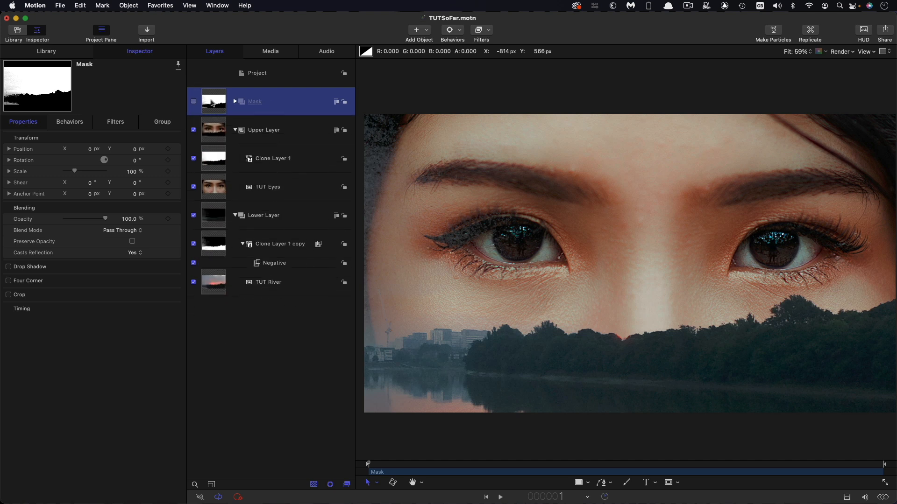
{"action": "left_click", "coordinate": [235, 102]}
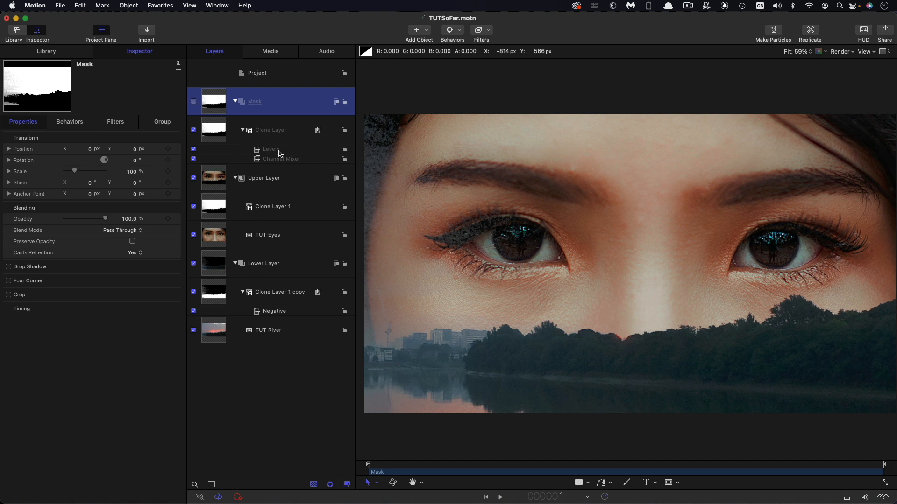
{"action": "left_click", "coordinate": [217, 179]}
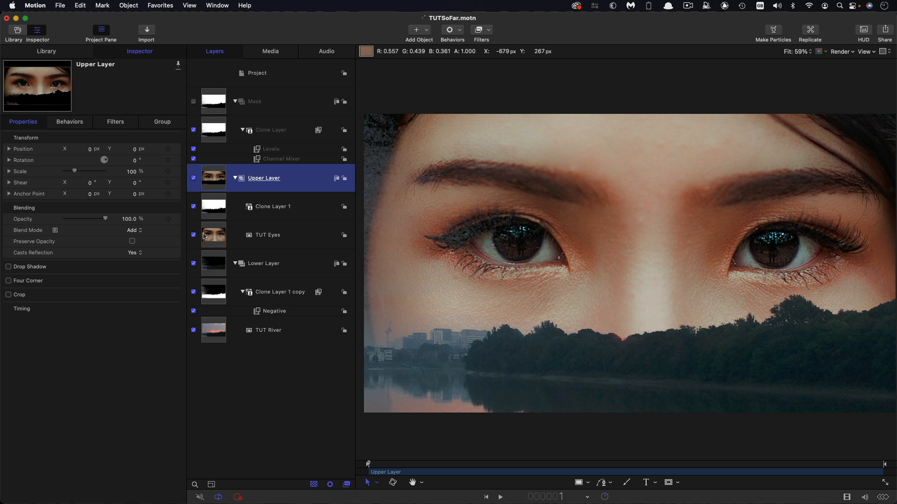
{"action": "left_click", "coordinate": [213, 266]}
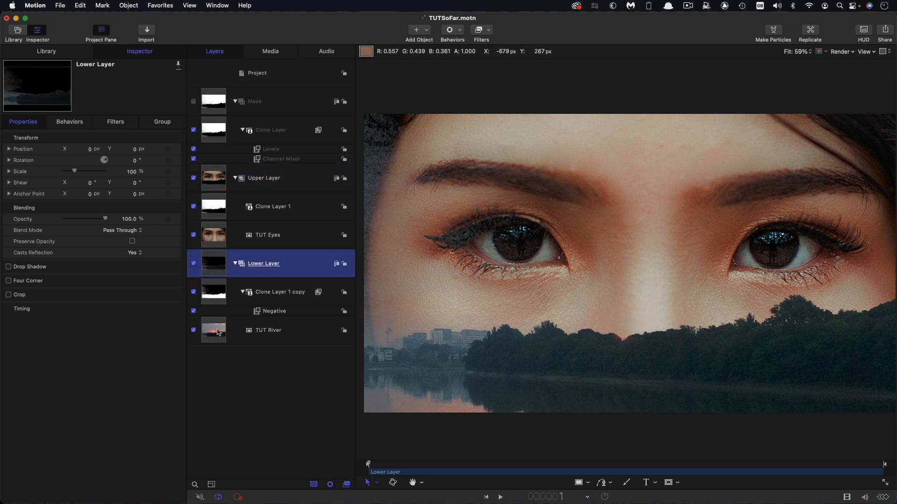
Step: Check the Lower Layer and Upper Layer groups separately by hiding the other one, and turn both back on
{"action": "left_click", "coordinate": [193, 179]}
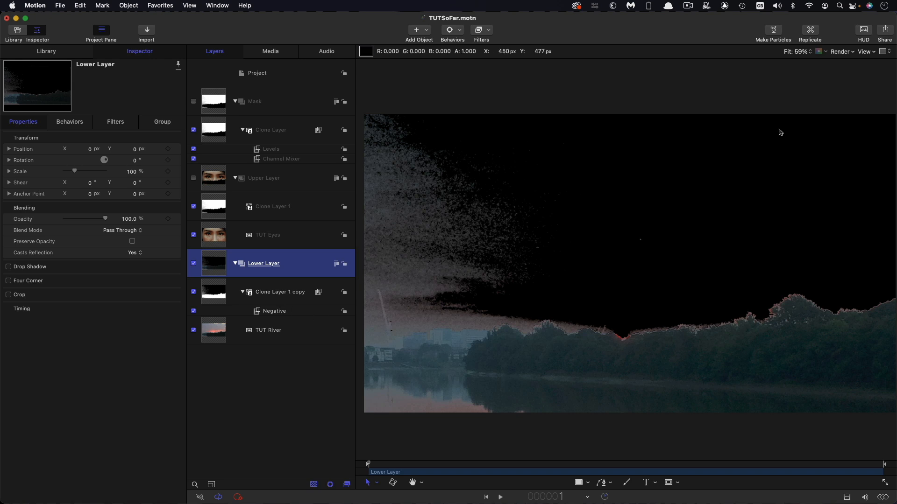
{"action": "left_click", "coordinate": [194, 264]}
{"action": "left_click", "coordinate": [193, 179]}
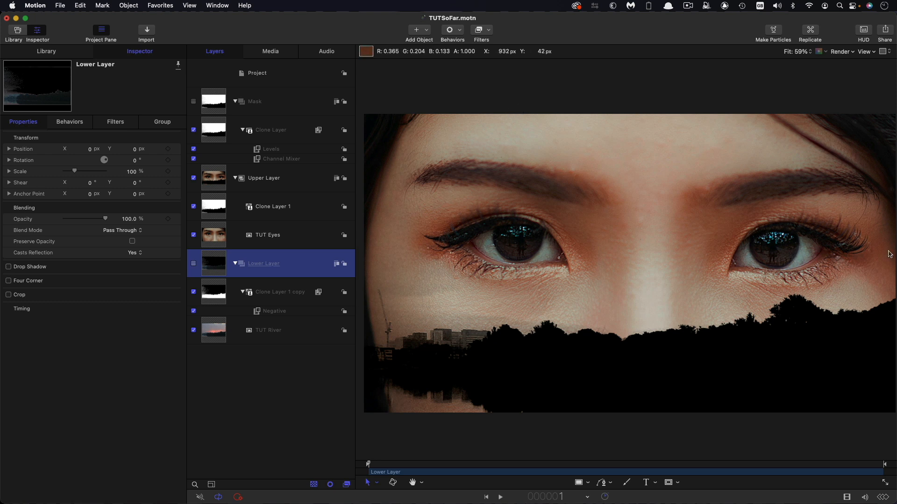
{"action": "left_click", "coordinate": [264, 178]}
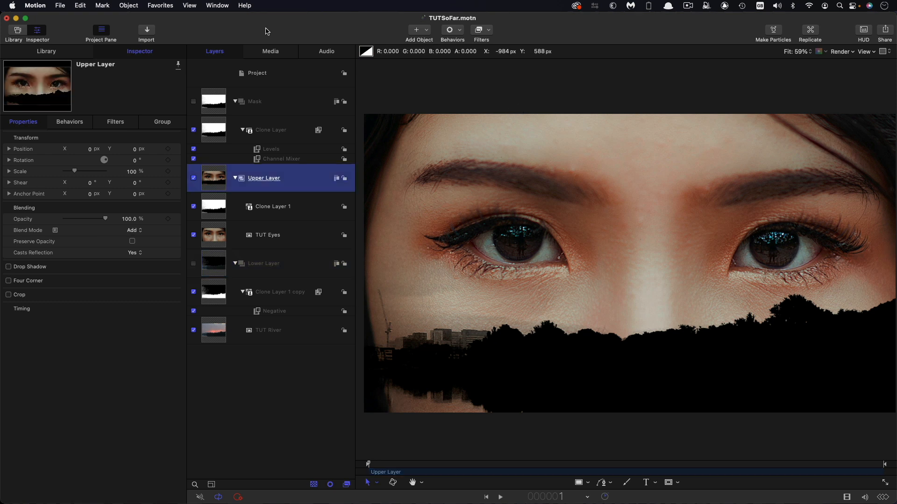
{"action": "left_click", "coordinate": [194, 265]}
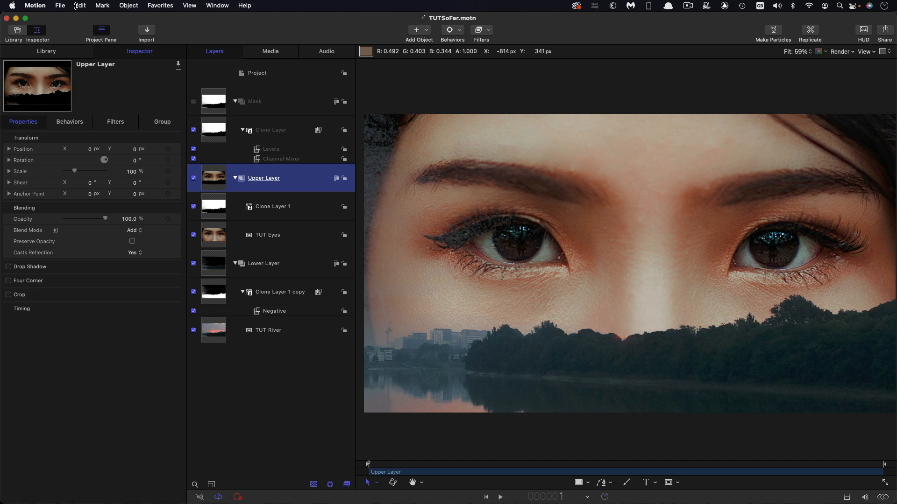
Step: Convert the project to a Final Cut Pro effect, using TUT River as the effect source
{"action": "left_click", "coordinate": [61, 4]}
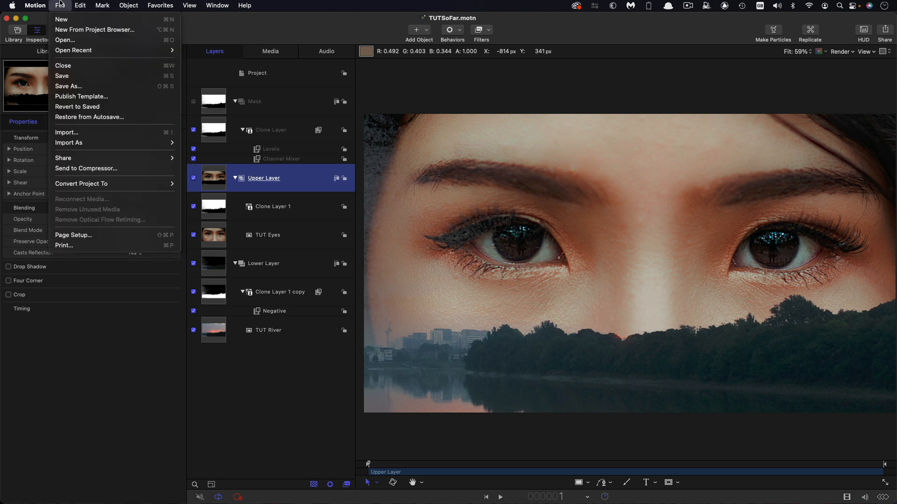
{"action": "mouse_move", "coordinate": [108, 185]}
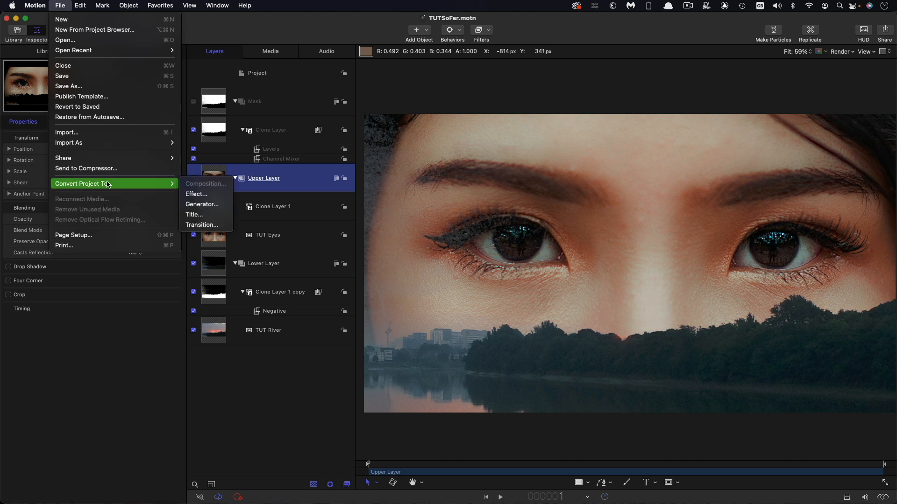
{"action": "left_click", "coordinate": [204, 195]}
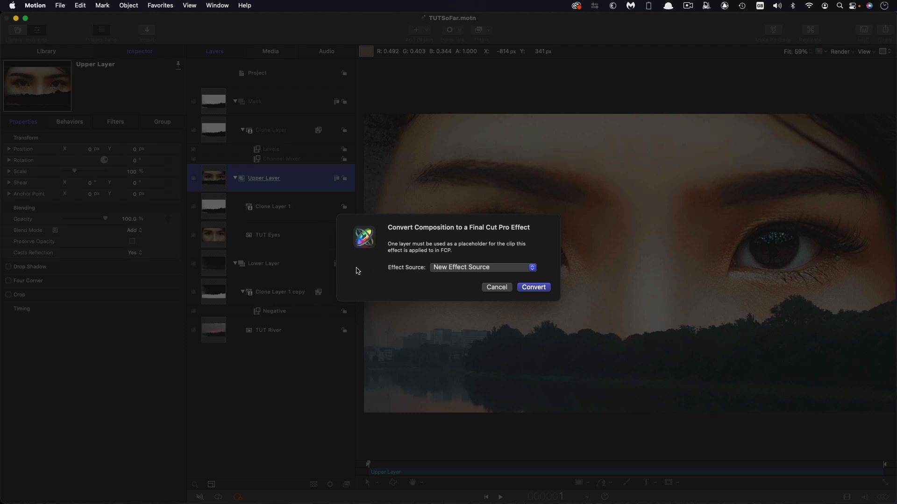
{"action": "left_click", "coordinate": [472, 267]}
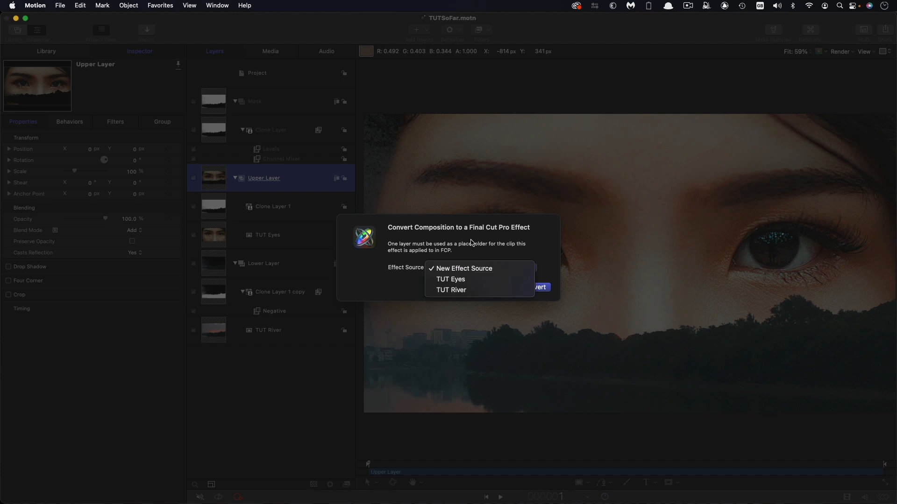
{"action": "left_click", "coordinate": [457, 292]}
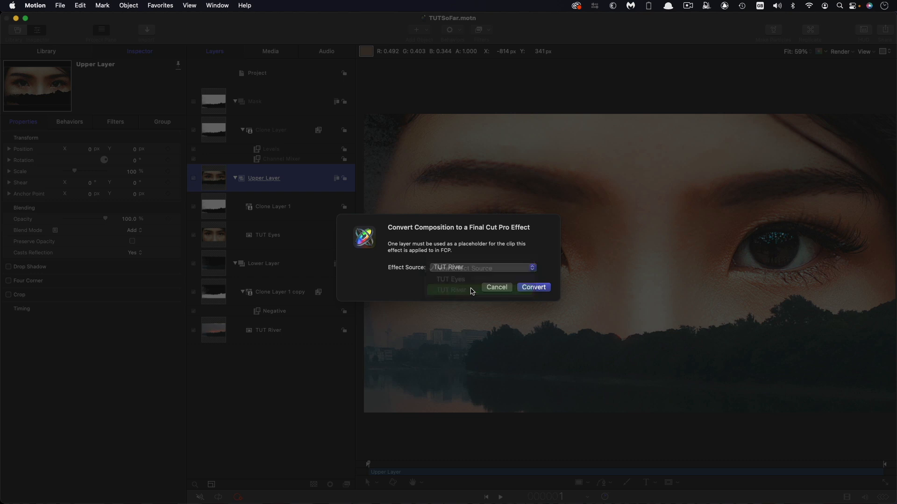
{"action": "left_click", "coordinate": [534, 287]}
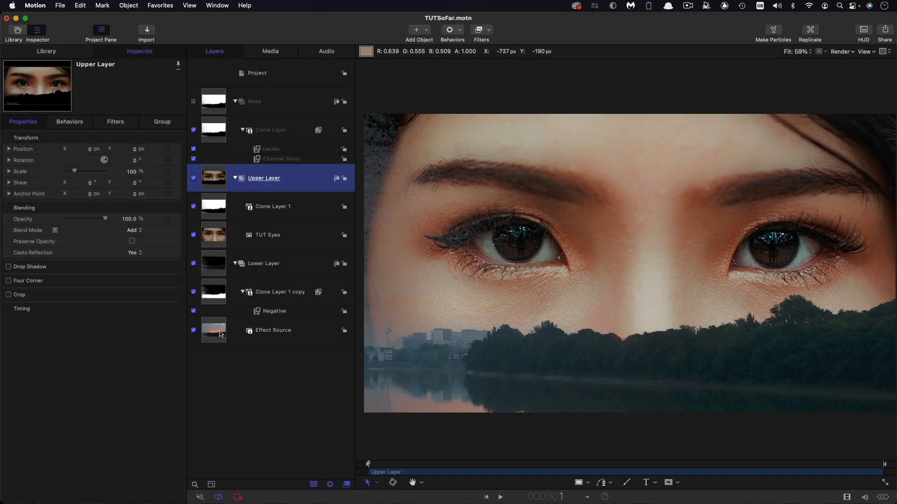
Step: Add a new drop zone above TUT Eyes in the Upper Layer group
{"action": "left_click", "coordinate": [283, 335]}
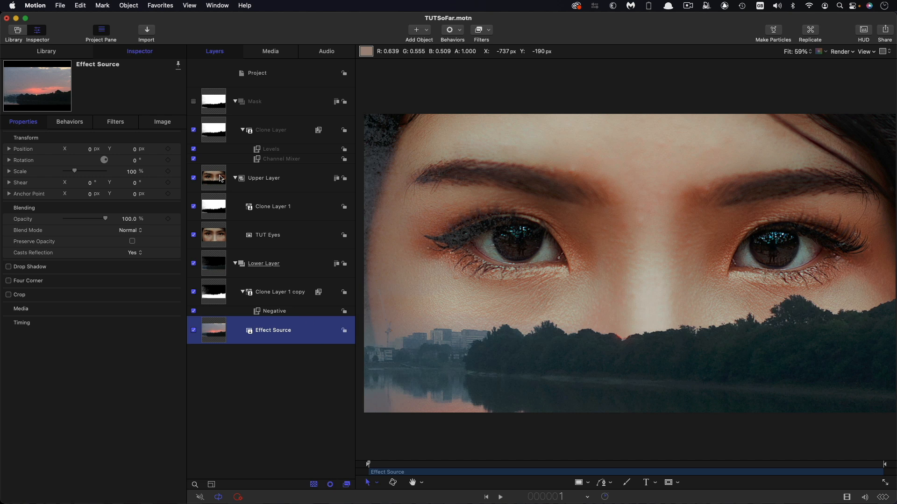
{"action": "left_click", "coordinate": [220, 178]}
{"action": "left_click", "coordinate": [213, 241]}
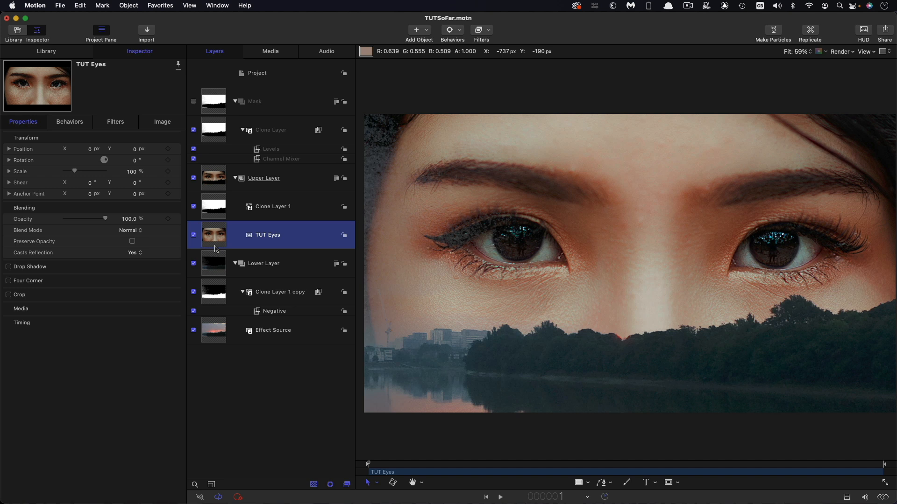
{"action": "left_click", "coordinate": [135, 4]}
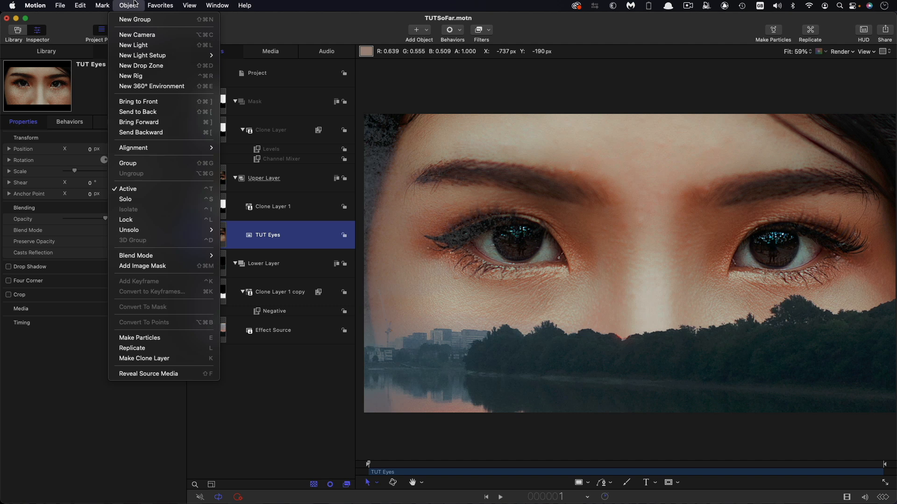
{"action": "key", "text": "Return"}
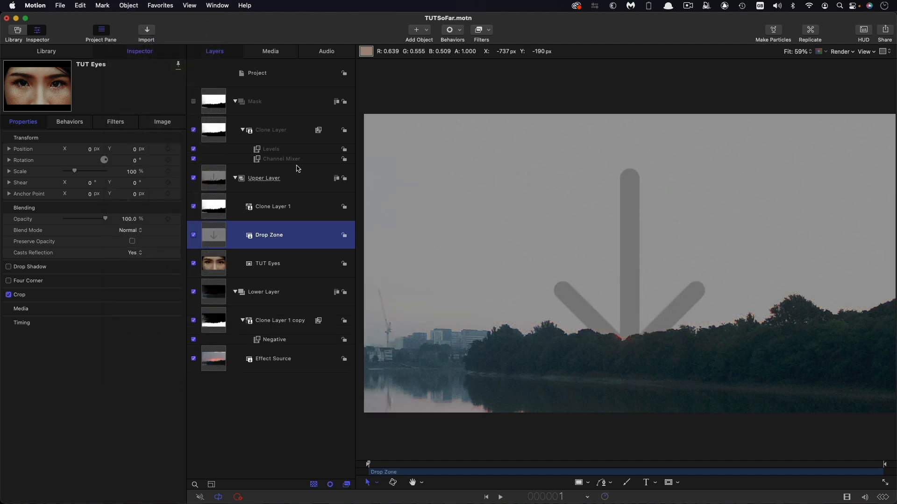
Step: Hide the TUT Eyes layer and select the drop zone above it
{"action": "left_click", "coordinate": [218, 267]}
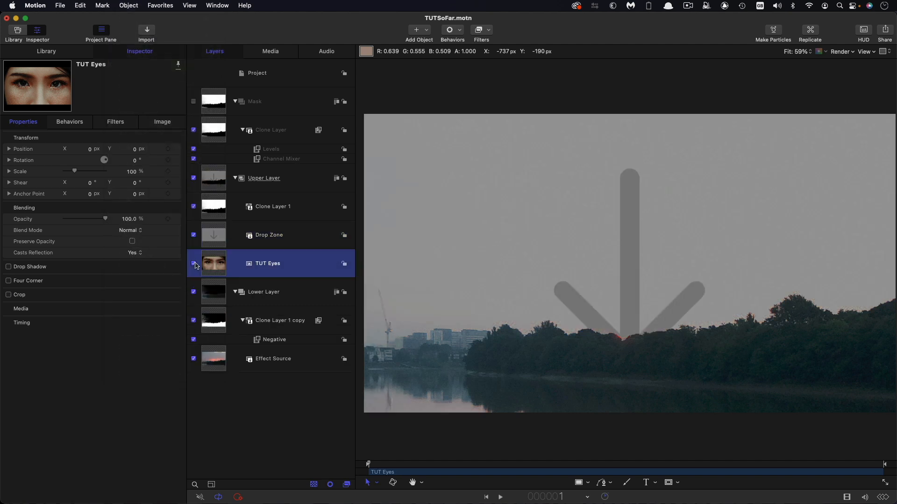
{"action": "left_click", "coordinate": [194, 265]}
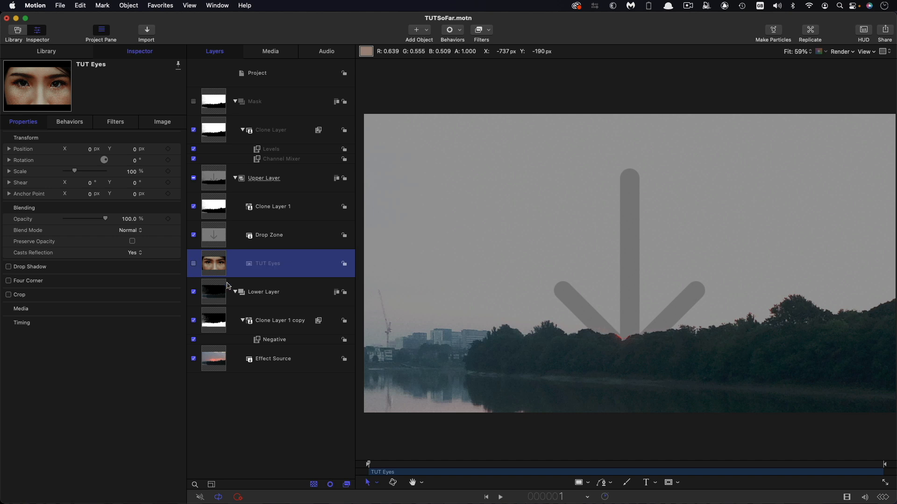
{"action": "left_click", "coordinate": [217, 233]}
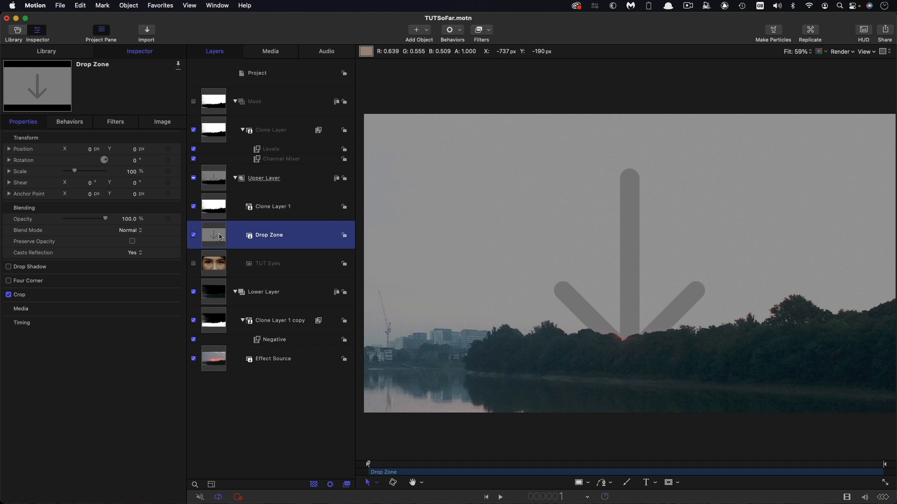
Step: Reset the Levels filter on the Mask group's clone layer to its default settings
{"action": "left_click", "coordinate": [273, 149]}
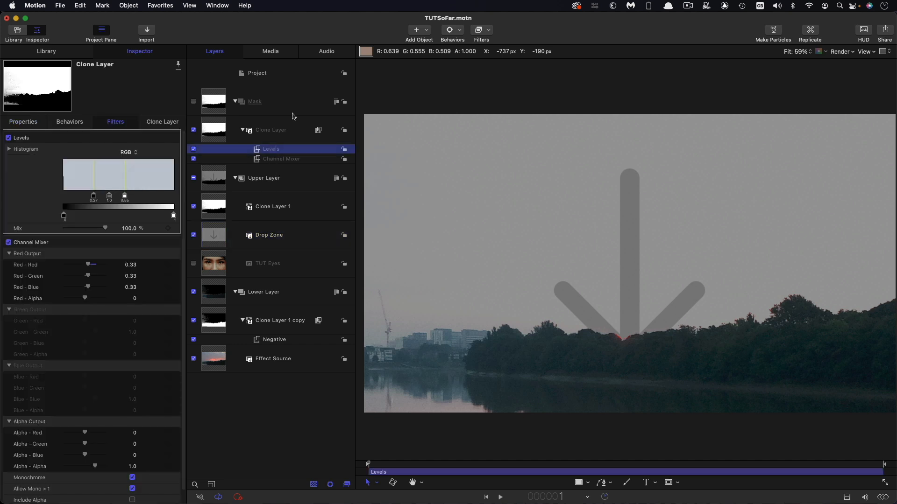
{"action": "right_click", "coordinate": [134, 138]}
{"action": "left_click", "coordinate": [161, 139]}
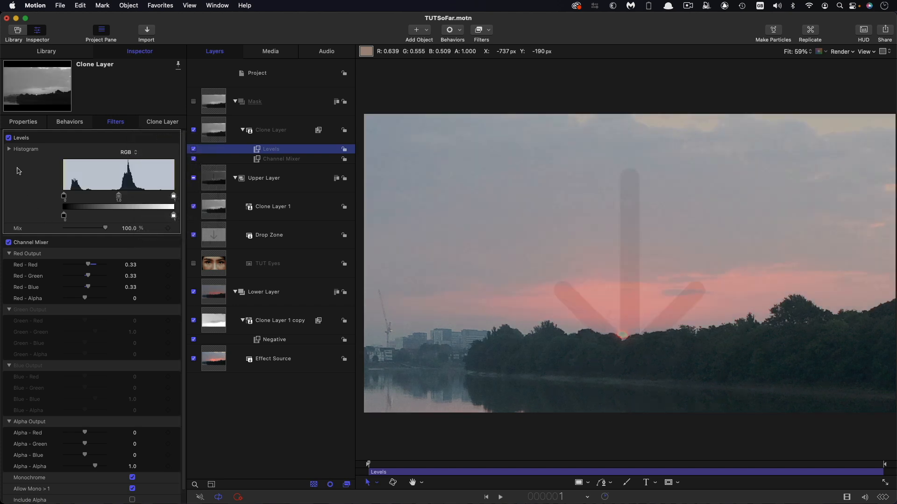
Step: Publish the RGB Black In and White In parameters of the Mask clone layer's Levels filter
{"action": "left_click", "coordinate": [9, 148]}
{"action": "left_click", "coordinate": [10, 229]}
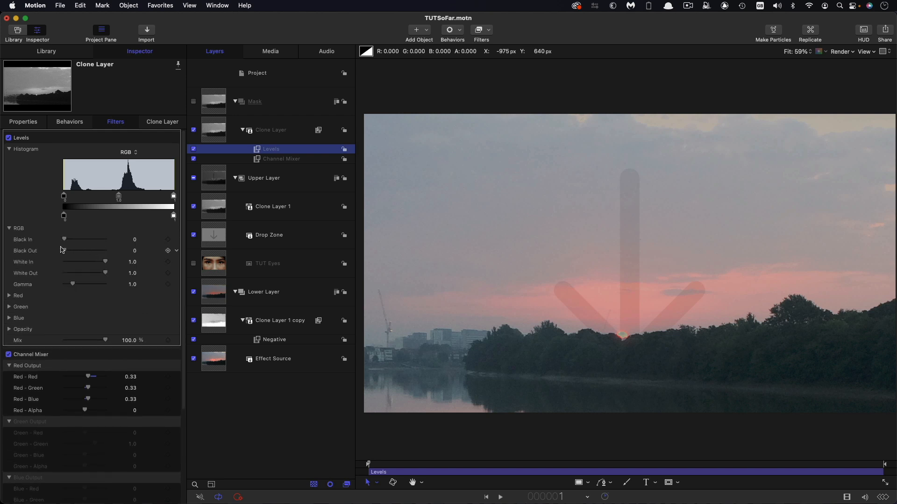
{"action": "left_click_drag", "start_coordinate": [64, 240], "coordinate": [29, 236]}
{"action": "left_click", "coordinate": [177, 239]}
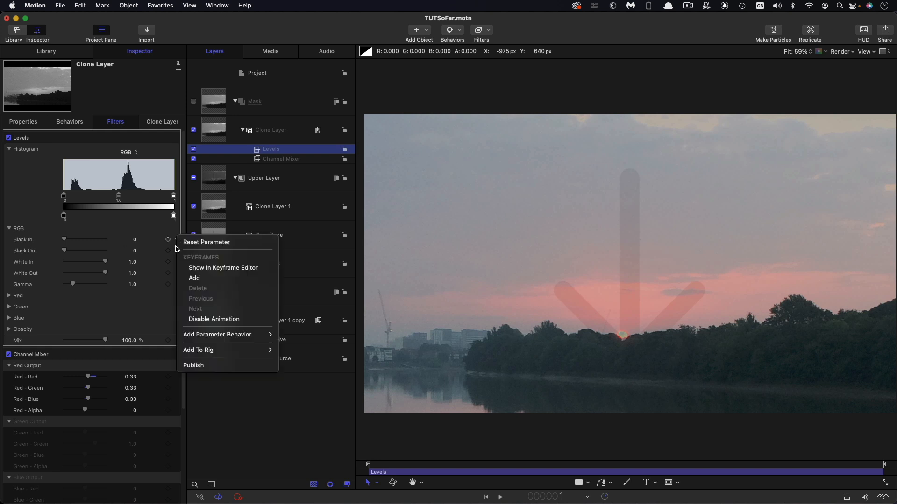
{"action": "left_click", "coordinate": [206, 366]}
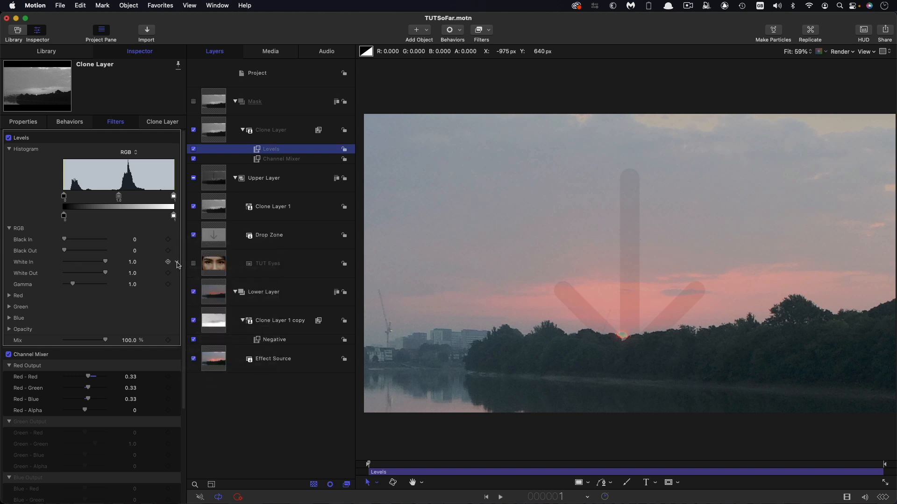
{"action": "mouse_move", "coordinate": [105, 262]}
{"action": "left_mouse_down"}
{"action": "mouse_move", "coordinate": [76, 262]}
{"action": "mouse_move", "coordinate": [115, 269]}
{"action": "left_mouse_up"}
{"action": "left_click", "coordinate": [177, 262]}
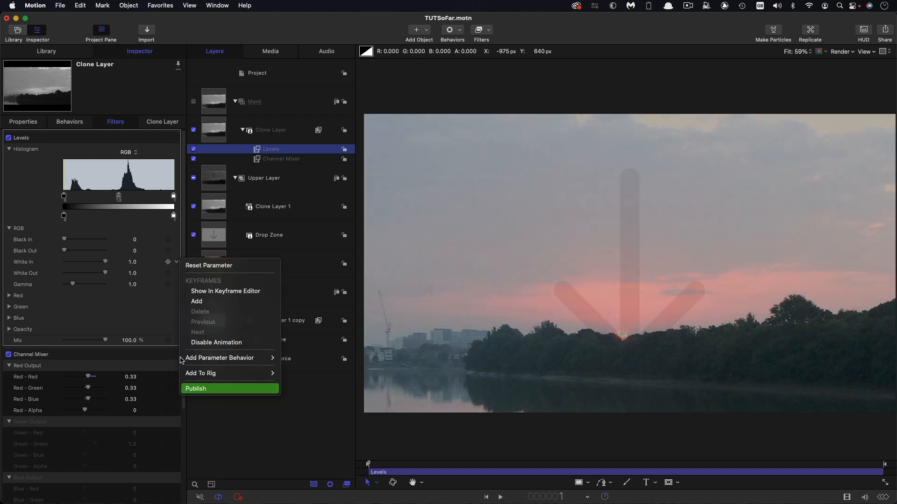
{"action": "left_click", "coordinate": [214, 392]}
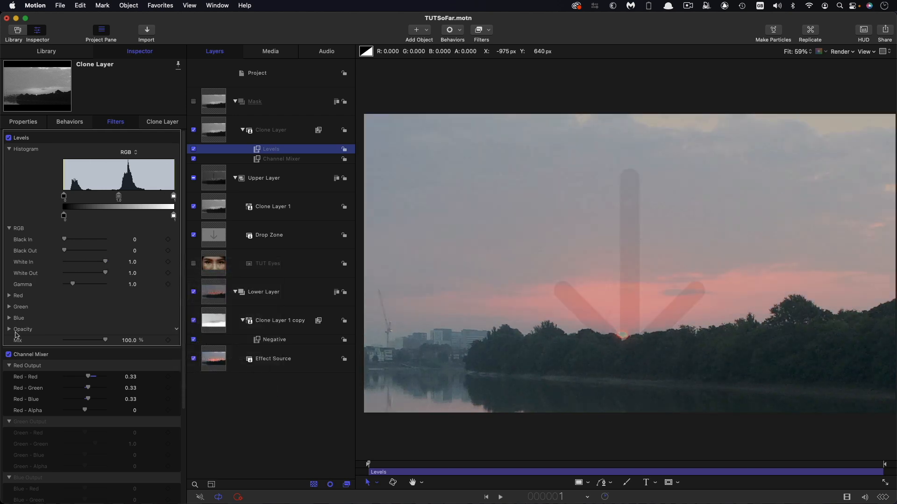
{"action": "left_click", "coordinate": [177, 284]}
Step: Add the Channel Mixer's Red - Red parameter to a new rig with a new pop-up widget
{"action": "right_click", "coordinate": [33, 380]}
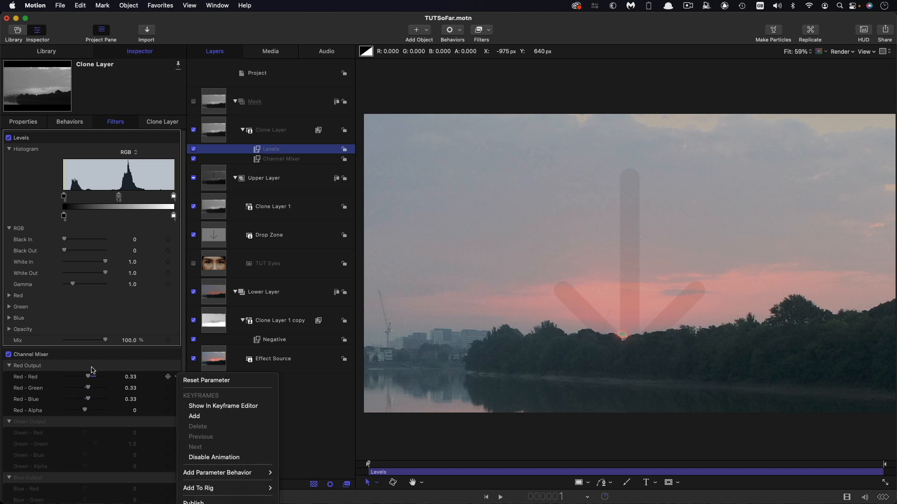
{"action": "mouse_move", "coordinate": [200, 477]}
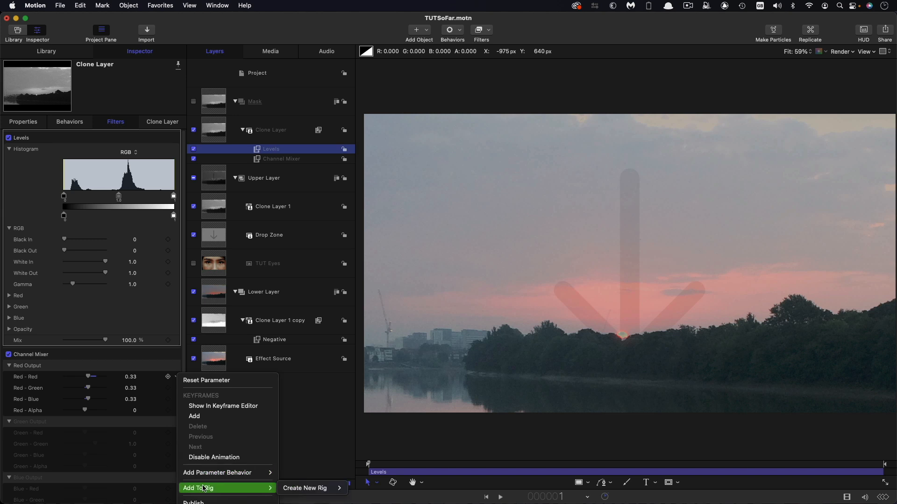
{"action": "mouse_move", "coordinate": [299, 490]}
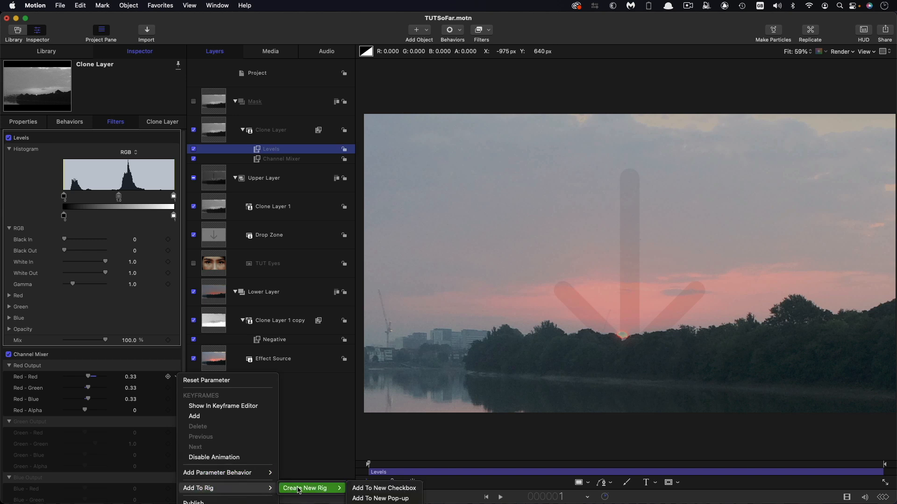
{"action": "left_click", "coordinate": [394, 499]}
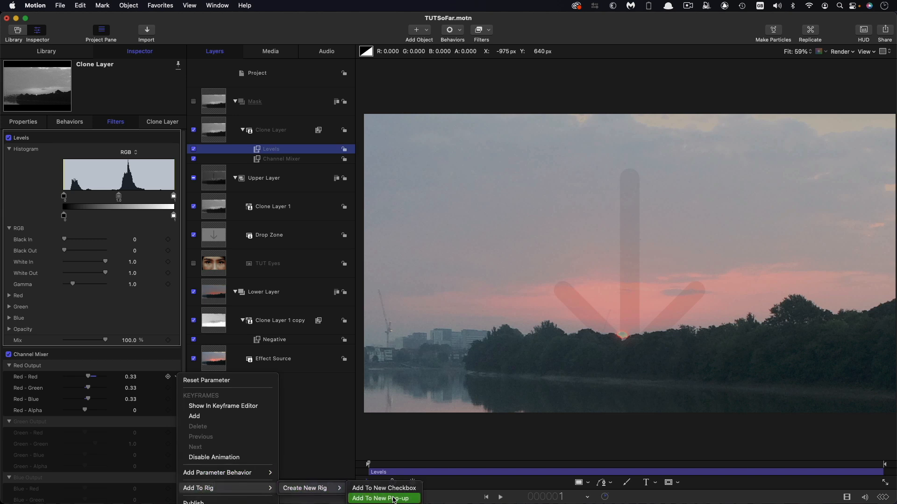
Step: Add the Channel Mixer's Red - Green and Red - Blue parameters to the rig's pop-up widget
{"action": "left_click", "coordinate": [276, 217]}
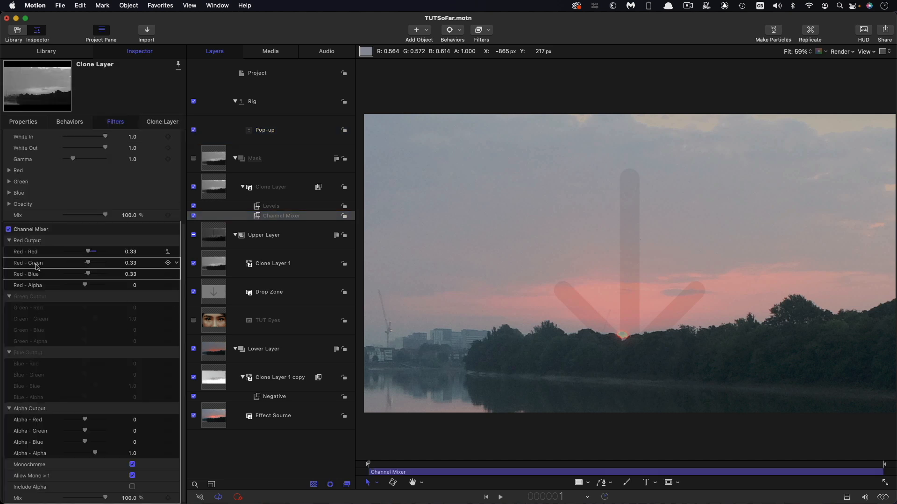
{"action": "mouse_move", "coordinate": [35, 266]}
{"action": "left_mouse_down"}
{"action": "mouse_move", "coordinate": [264, 173]}
{"action": "mouse_move", "coordinate": [272, 129]}
{"action": "left_mouse_up"}
{"action": "left_click", "coordinate": [272, 130]}
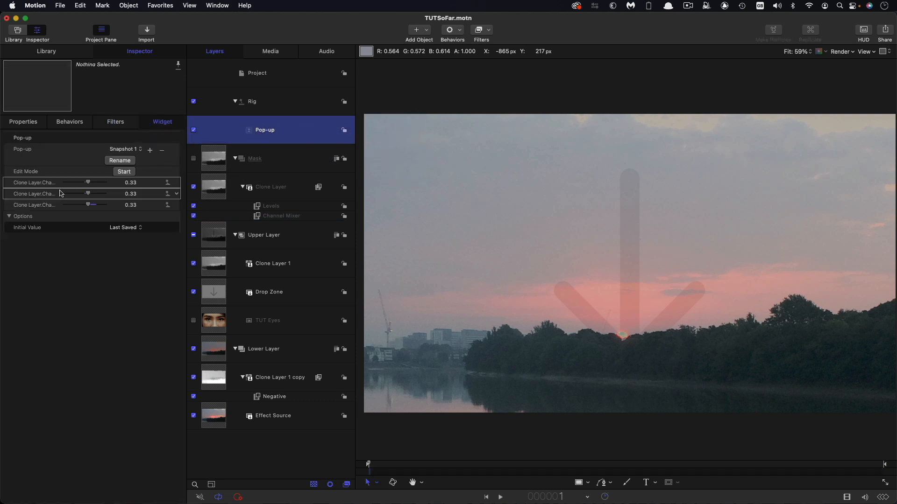
Step: Rename the pop-up widget's first snapshot as Average and Snapshot 2 as Red
{"action": "left_click", "coordinate": [128, 161]}
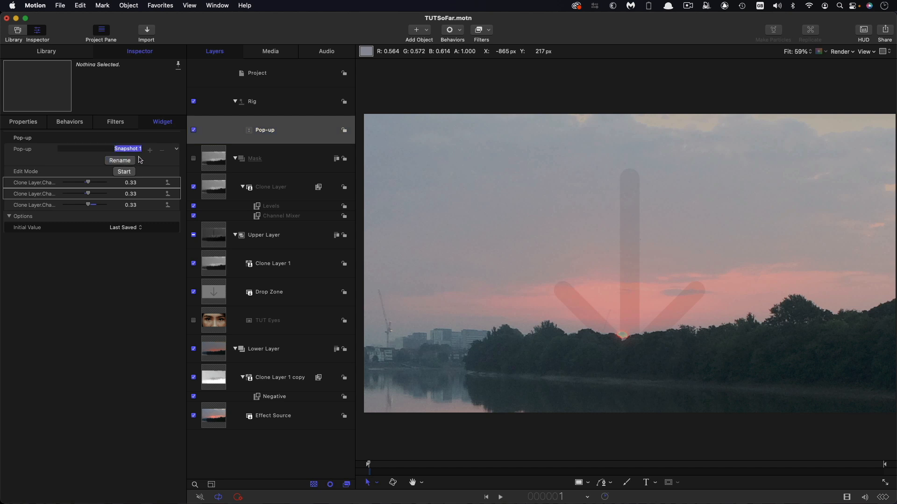
{"action": "type", "text": "Average"}
{"action": "key", "text": "Return"}
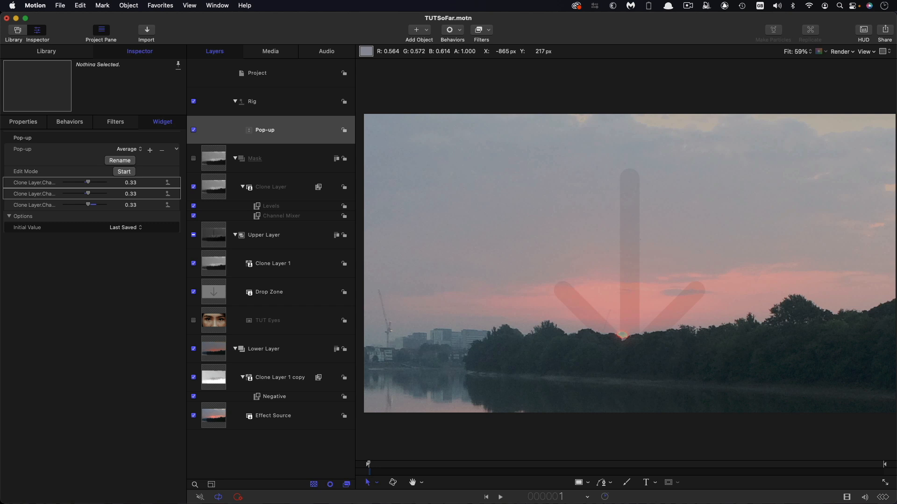
{"action": "left_click", "coordinate": [126, 149]}
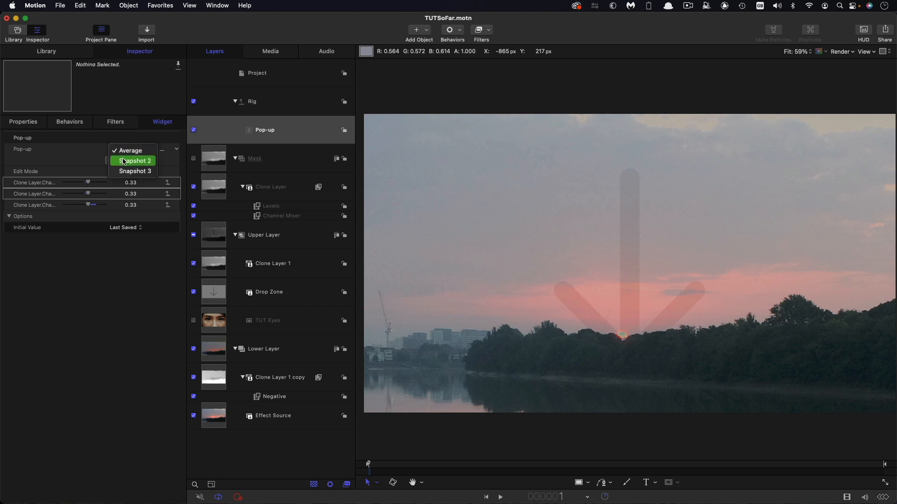
{"action": "left_click", "coordinate": [125, 159]}
{"action": "left_click", "coordinate": [124, 161]}
{"action": "type", "text": "Red"}
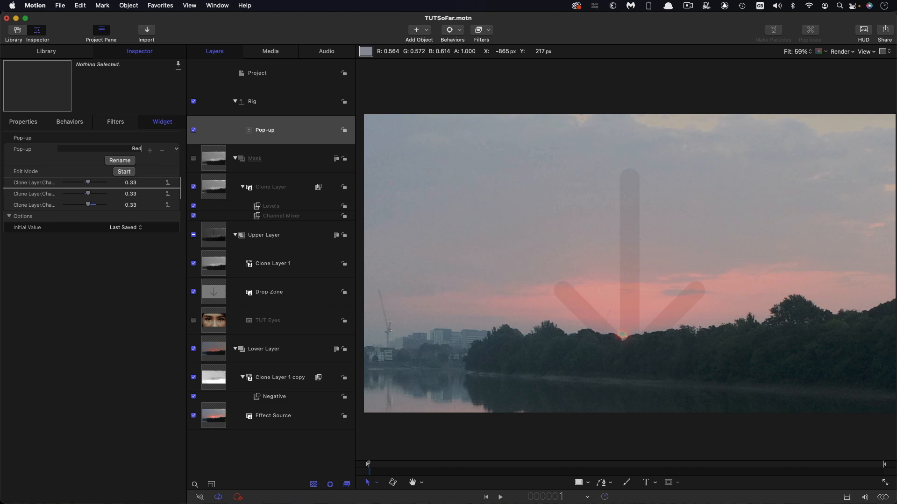
{"action": "key", "text": "Return"}
Step: For the Red snapshot, set the Channel Mixer's Red - Blue and Red - Green to 0 and Red - Red to 1
{"action": "left_click_drag", "start_coordinate": [189, 205], "coordinate": [360, 205]}
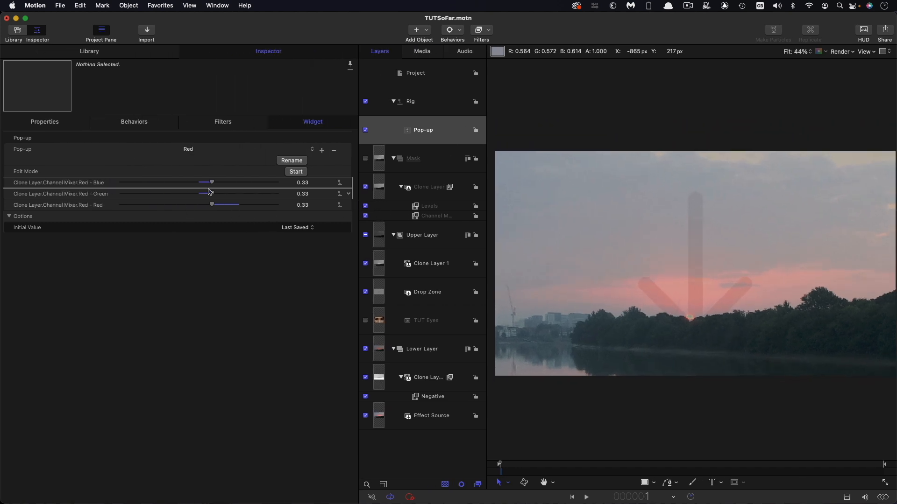
{"action": "left_click", "coordinate": [302, 183]}
{"action": "type", "text": "0"}
{"action": "key", "text": "Tab"}
{"action": "type", "text": "0"}
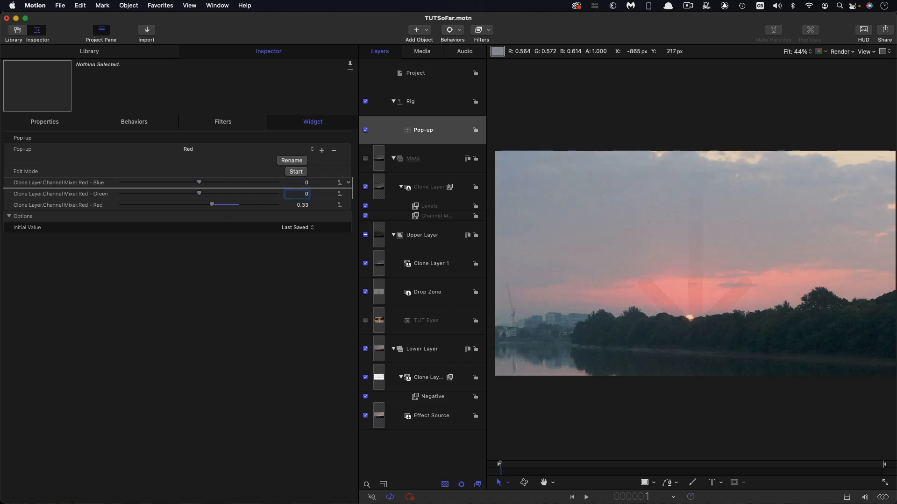
{"action": "left_click", "coordinate": [303, 205]}
{"action": "type", "text": "1"}
{"action": "key", "text": "Return"}
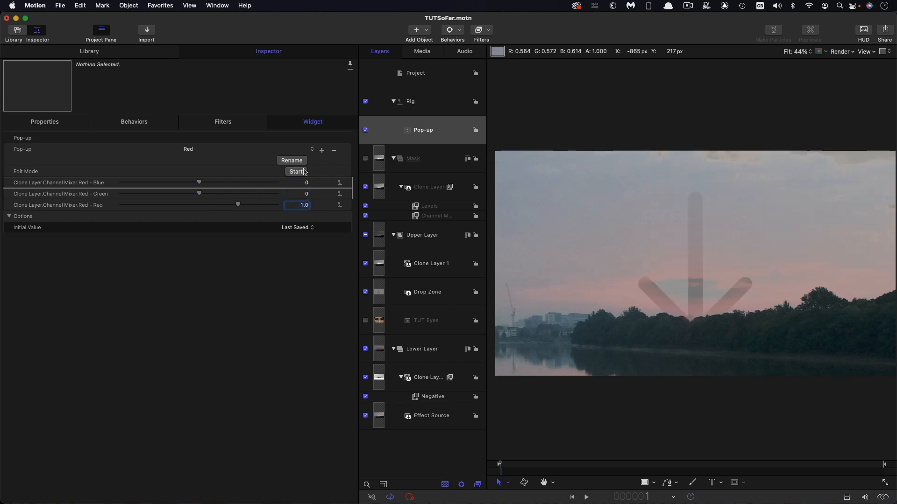
Step: Rename Snapshot 3 of the pop-up widget as Green
{"action": "left_click", "coordinate": [309, 149]}
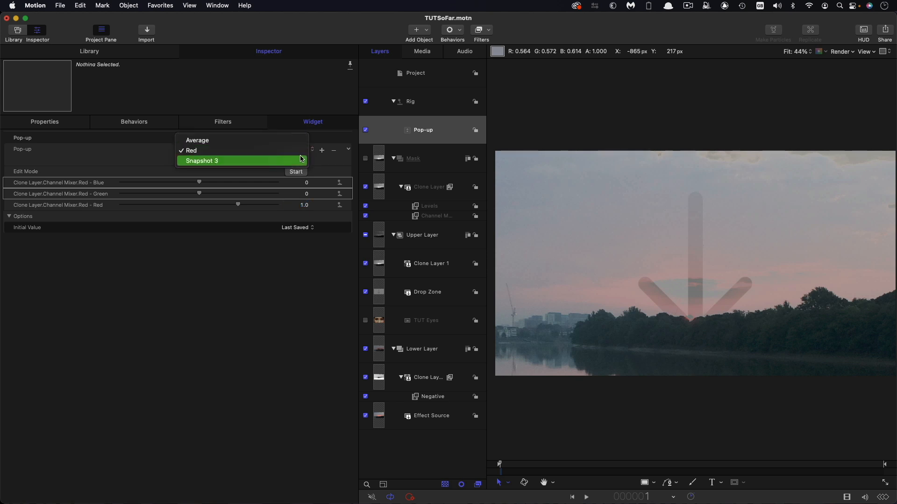
{"action": "left_click", "coordinate": [303, 159]}
{"action": "left_click", "coordinate": [298, 161]}
{"action": "type", "text": "Green"}
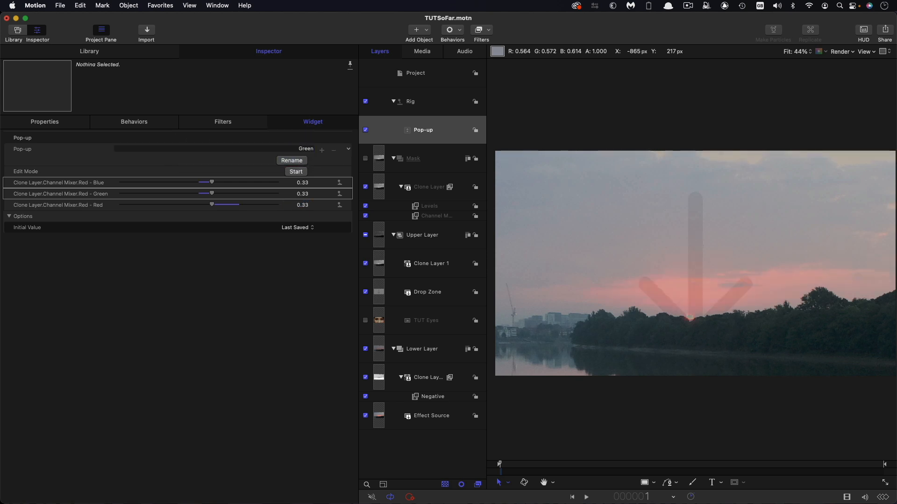
{"action": "key", "text": "Return"}
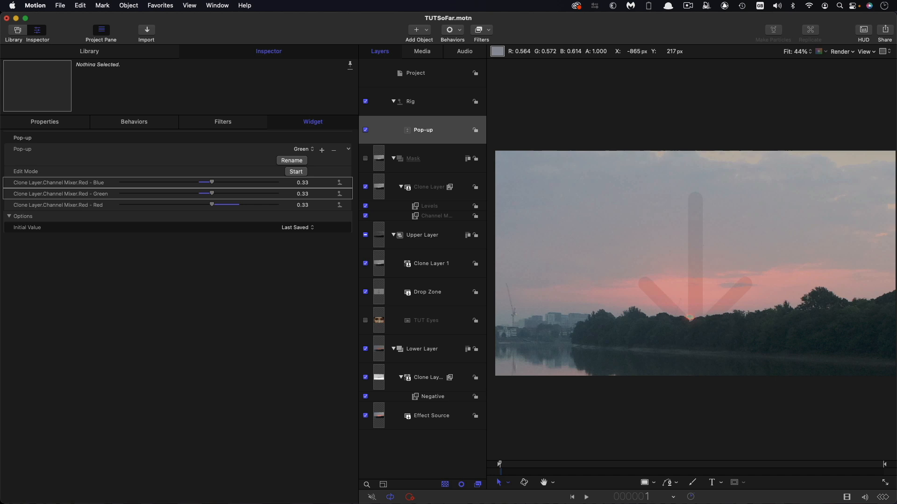
Step: For the Green snapshot, set Red - Blue to 0, Red - Green to 1 and Red - Red to 0
{"action": "left_click", "coordinate": [300, 183]}
{"action": "type", "text": "0"}
{"action": "key", "text": "Tab"}
{"action": "type", "text": "1"}
{"action": "key", "text": "Tab"}
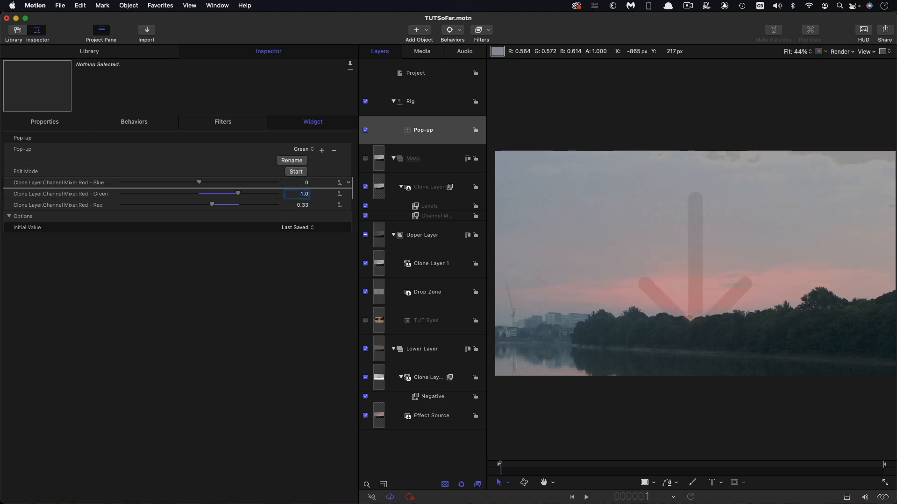
{"action": "type", "text": "0"}
{"action": "key", "text": "Tab"}
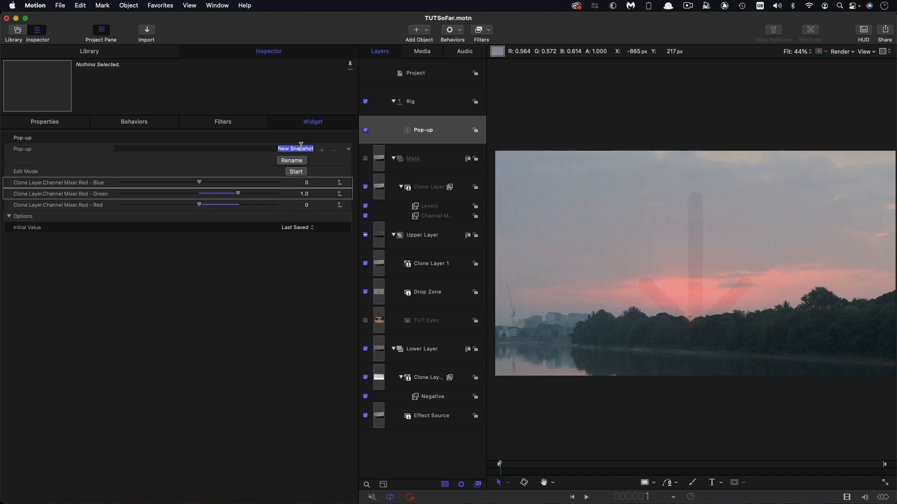
Step: Add a snapshot named Blue with Red - Blue set to 1 and Red - Green set to 0
{"action": "type", "text": "Blue"}
{"action": "key", "text": "Return"}
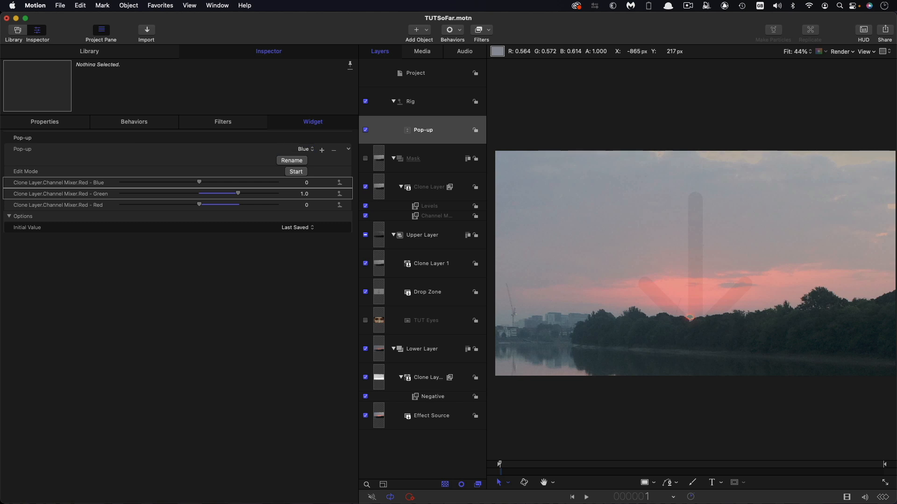
{"action": "left_click", "coordinate": [307, 182]}
{"action": "type", "text": "0"}
{"action": "key", "text": "Return"}
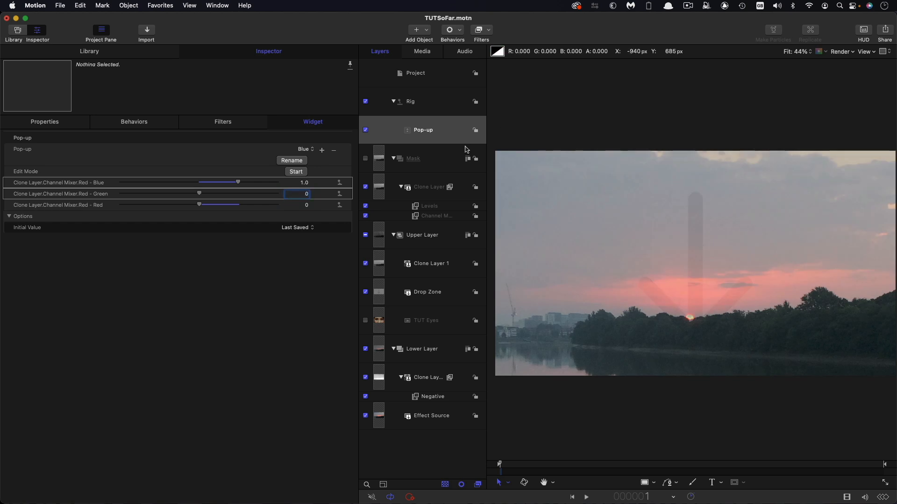
Step: Add another snapshot named Luminance to the pop-up widget
{"action": "mouse_move", "coordinate": [359, 209]}
{"action": "left_mouse_down"}
{"action": "mouse_move", "coordinate": [270, 207]}
{"action": "mouse_move", "coordinate": [344, 215]}
{"action": "left_mouse_up"}
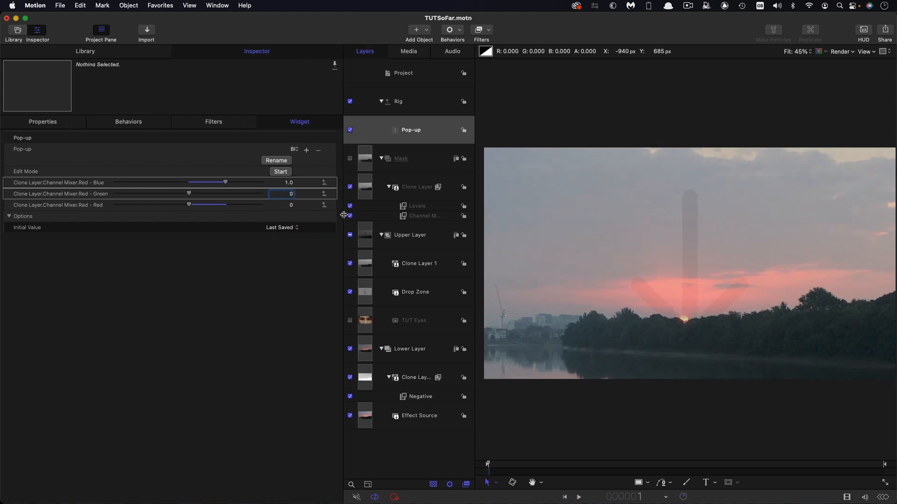
{"action": "left_click", "coordinate": [307, 150]}
{"action": "type", "text": "Lu"}
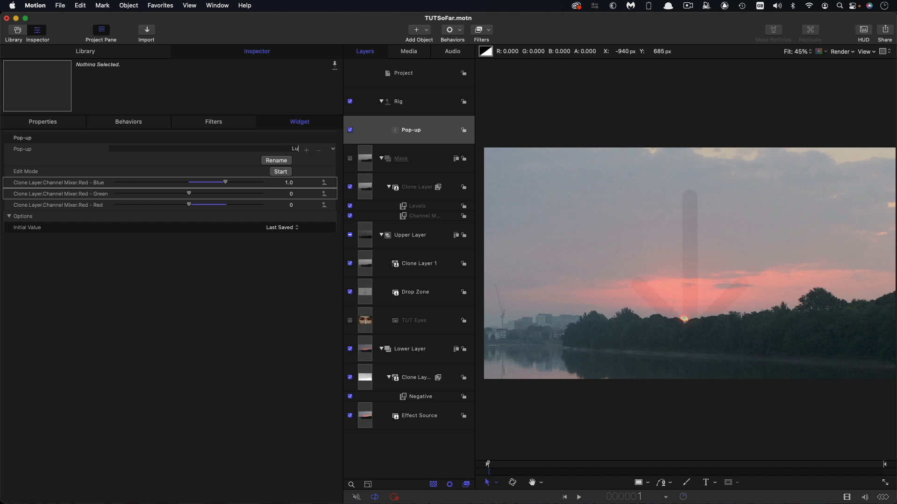
{"action": "type", "text": "minance"}
{"action": "key", "text": "Return"}
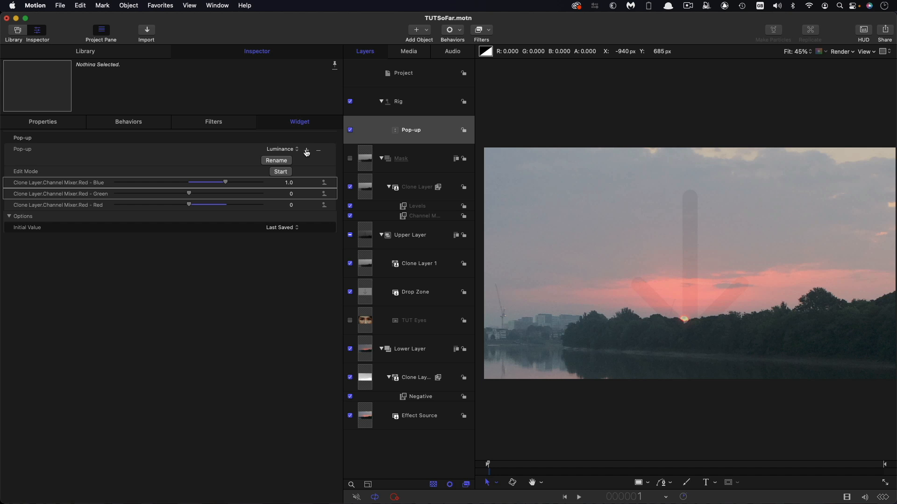
Step: For the Luminance snapshot, set Red - Red to 0.2126, Red - Green to 0.7152 and Red - Blue to 0.0722
{"action": "left_click", "coordinate": [292, 206]}
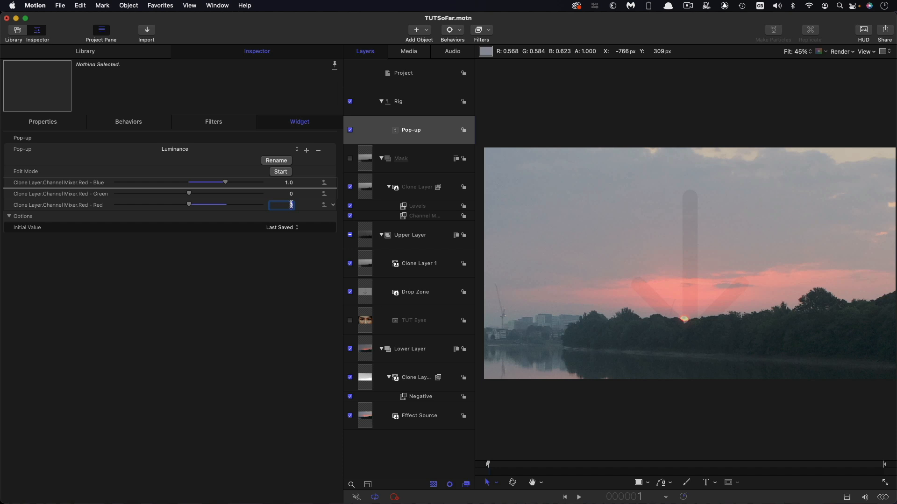
{"action": "type", "text": ".2126"}
{"action": "key", "text": "Return"}
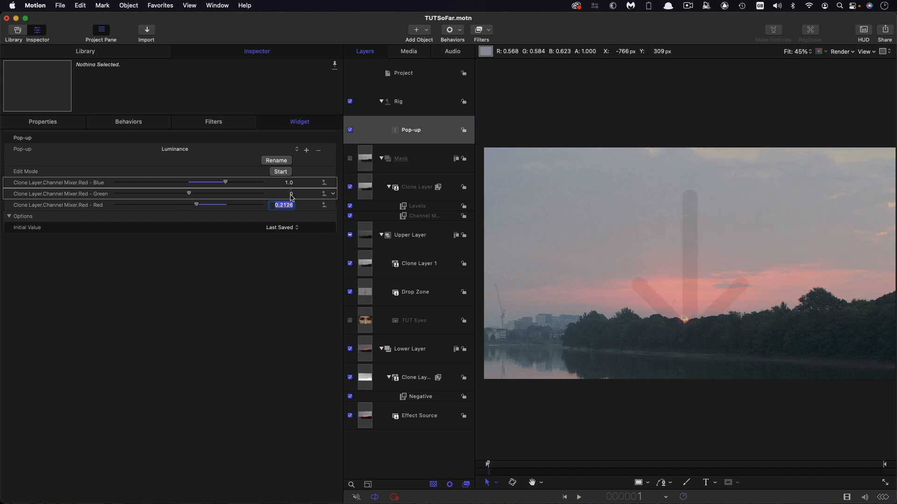
{"action": "left_click", "coordinate": [291, 194]}
{"action": "type", "text": ".7152"}
{"action": "key", "text": "Return"}
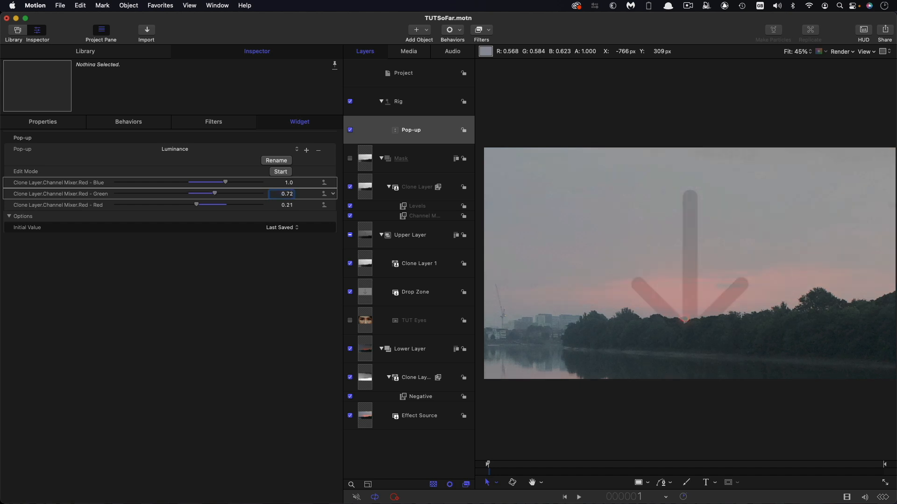
{"action": "left_click", "coordinate": [288, 183]}
{"action": "type", "text": ".0722"}
{"action": "key", "text": "Return"}
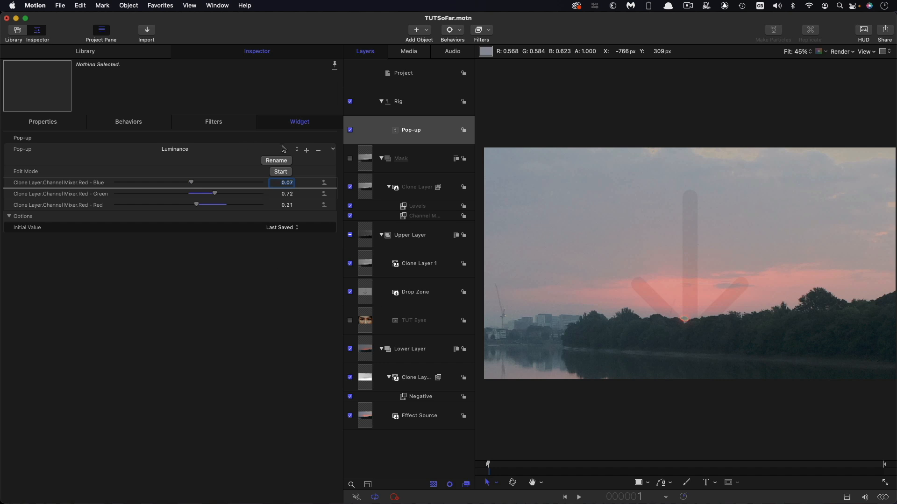
Step: Switch the pop-up widget to the Average snapshot and publish its Pop-up parameter
{"action": "left_click", "coordinate": [298, 150]}
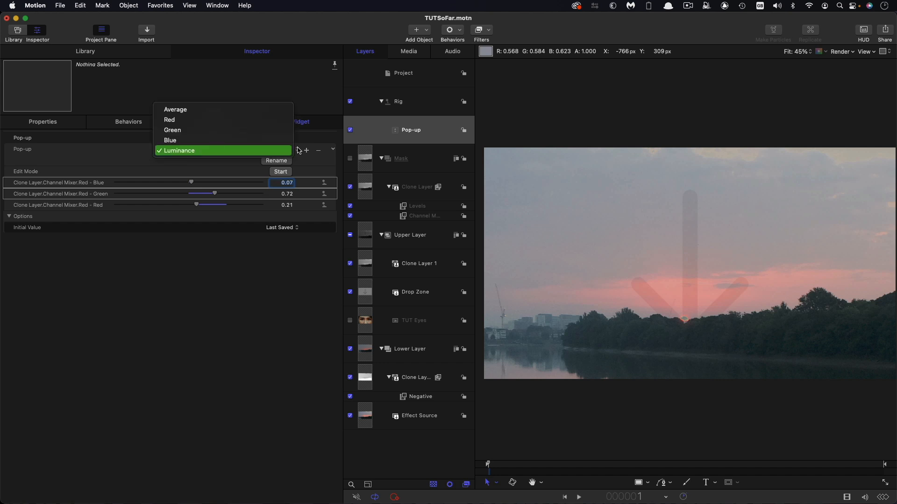
{"action": "left_click", "coordinate": [189, 113]}
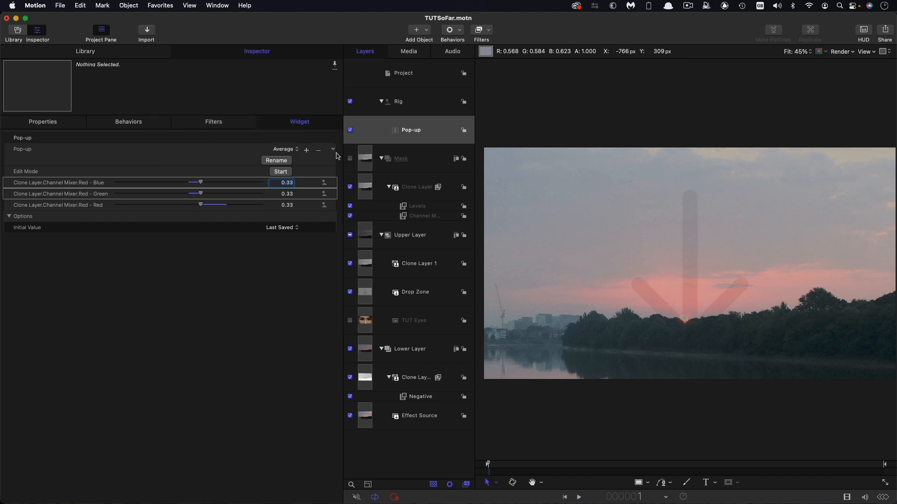
{"action": "left_click", "coordinate": [333, 149]}
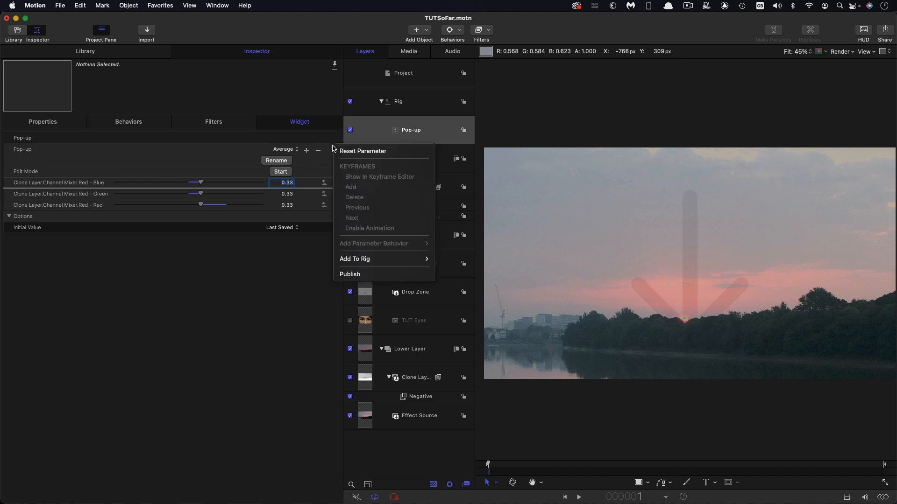
{"action": "left_click", "coordinate": [354, 275]}
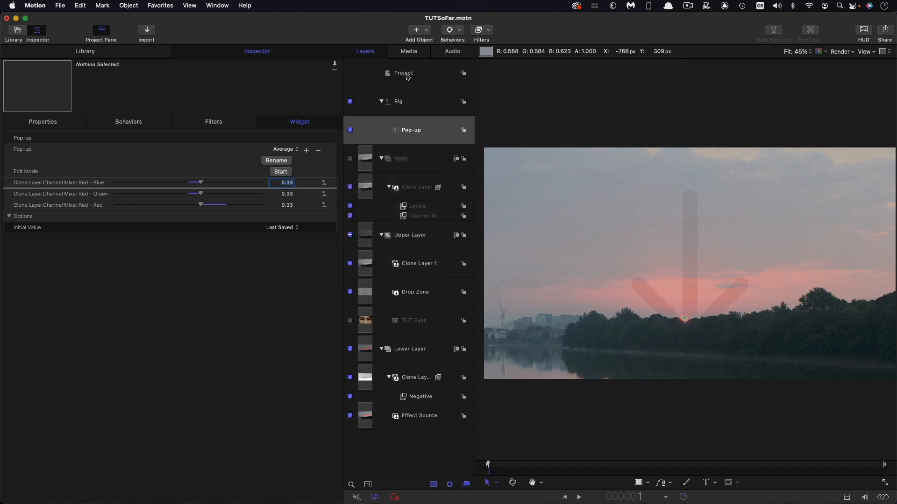
Step: Rename the project's published Pop-up parameter as Mask Mode
{"action": "left_click", "coordinate": [433, 75]}
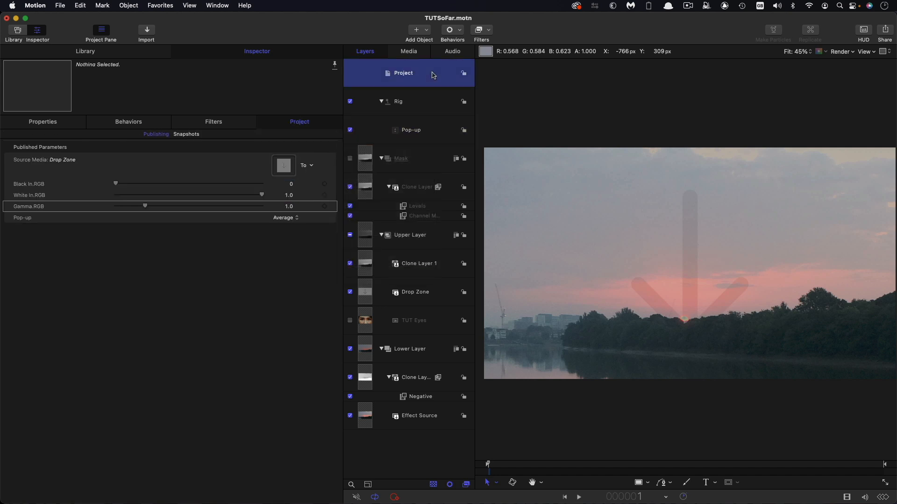
{"action": "left_click", "coordinate": [27, 221]}
{"action": "left_click", "coordinate": [27, 221]}
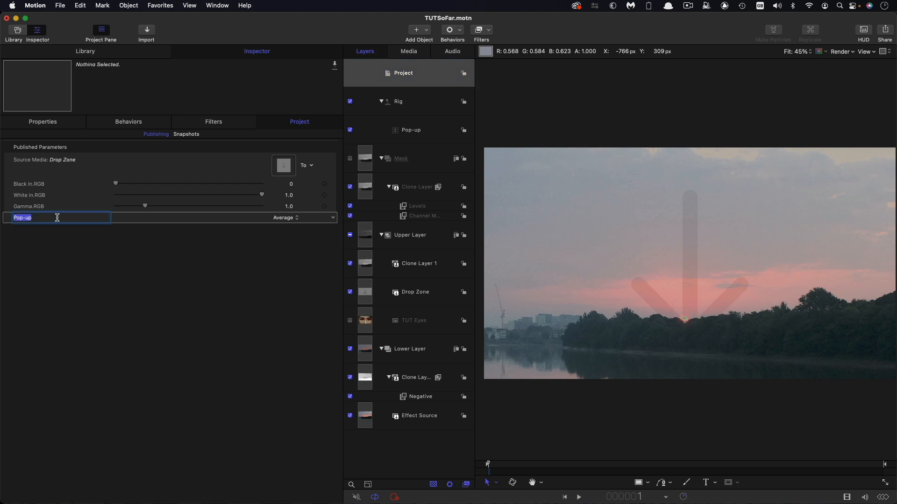
{"action": "type", "text": "Mask Mode"}
{"action": "key", "text": "Return"}
Step: Rename the published Black In, White In and Gamma RGB parameters as Black, White and Gamma
{"action": "left_click", "coordinate": [31, 183]}
{"action": "left_click", "coordinate": [31, 184]}
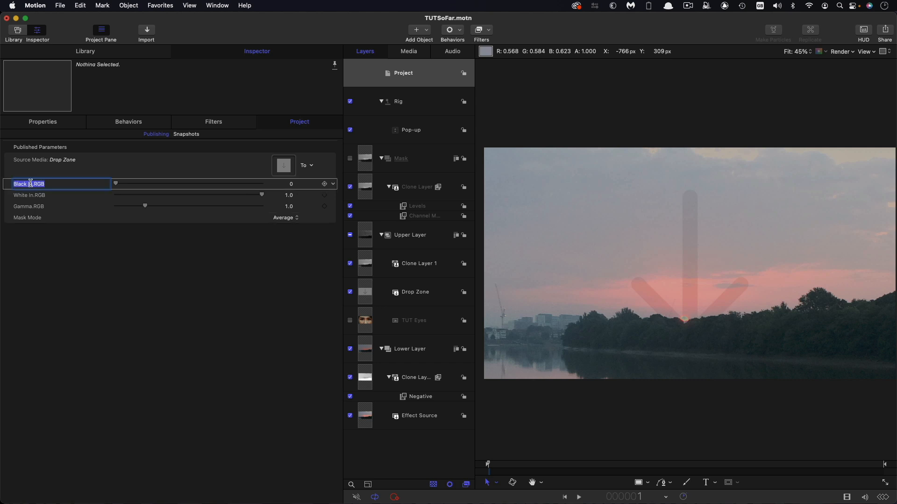
{"action": "type", "text": "Black"}
{"action": "key", "text": "Return"}
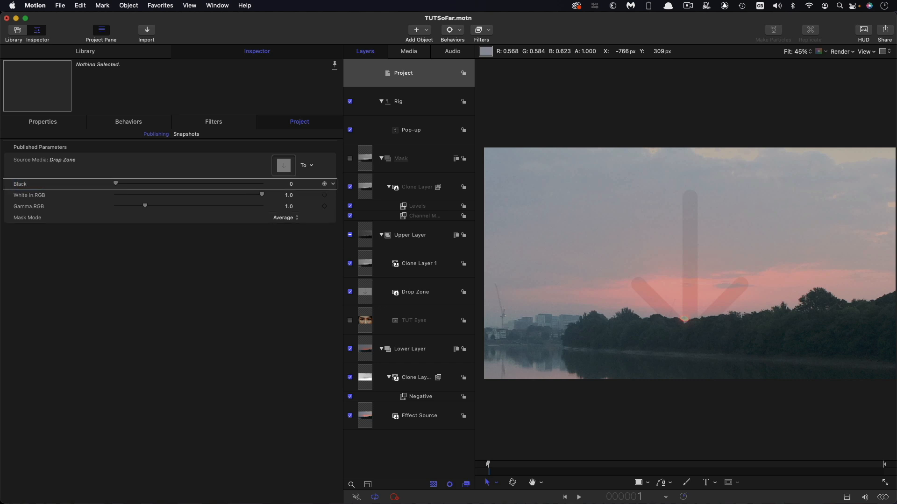
{"action": "left_click", "coordinate": [41, 195]}
{"action": "left_click", "coordinate": [40, 196]}
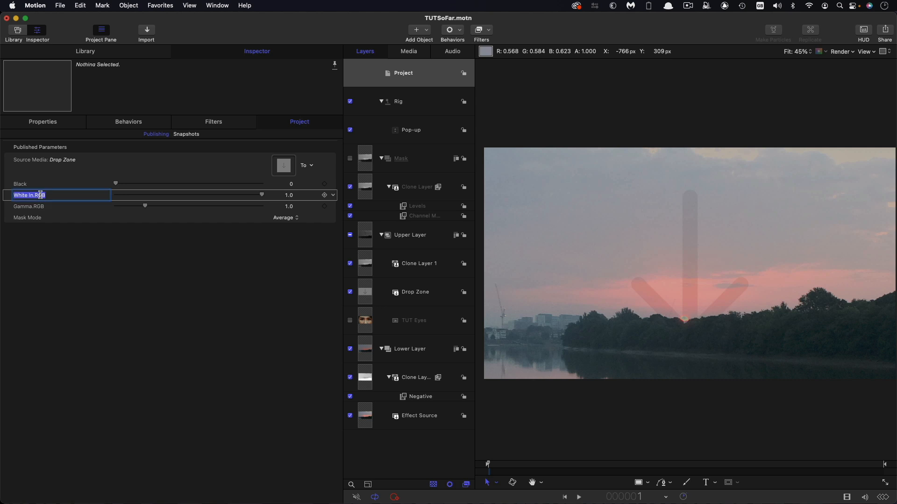
{"action": "type", "text": "White"}
{"action": "left_click", "coordinate": [34, 206]}
{"action": "left_click", "coordinate": [34, 206]}
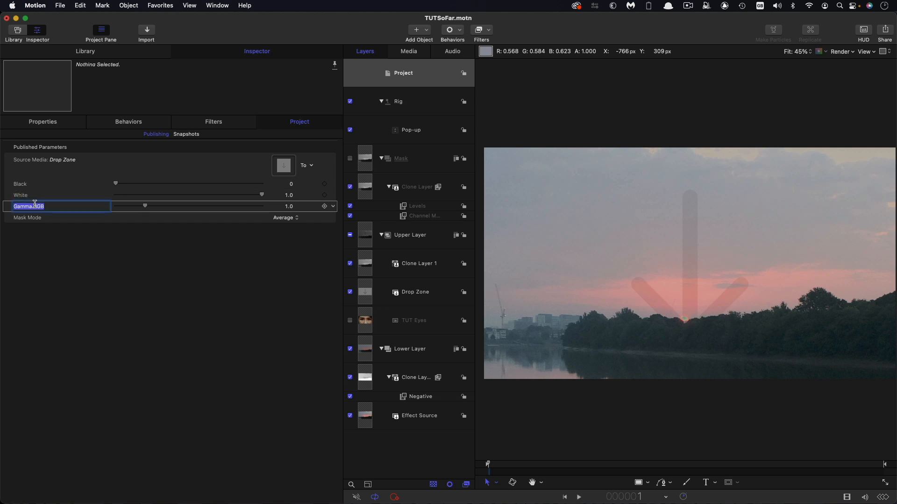
{"action": "type", "text": "Gamma"}
{"action": "key", "text": "Return"}
Step: Save the project as a Final Cut Pro effect template named Blend If in the TKY category
{"action": "left_click", "coordinate": [57, 4]}
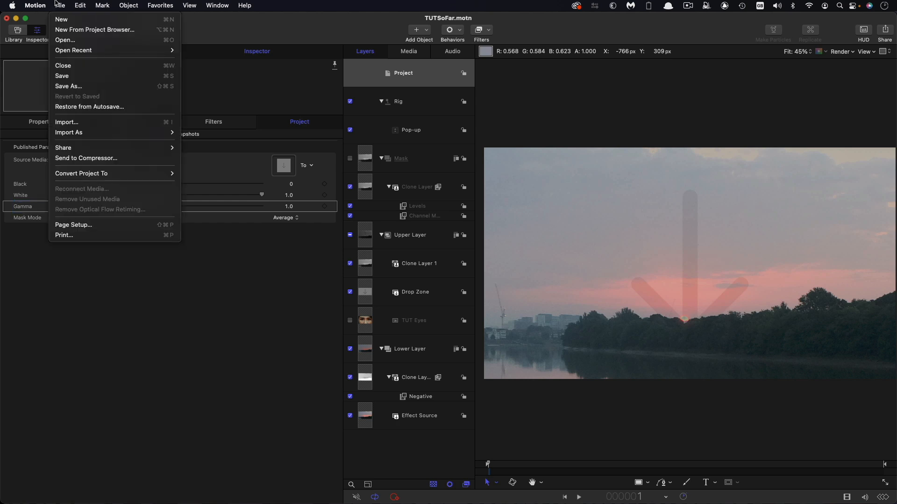
{"action": "left_click", "coordinate": [62, 76]}
{"action": "left_click", "coordinate": [467, 247]}
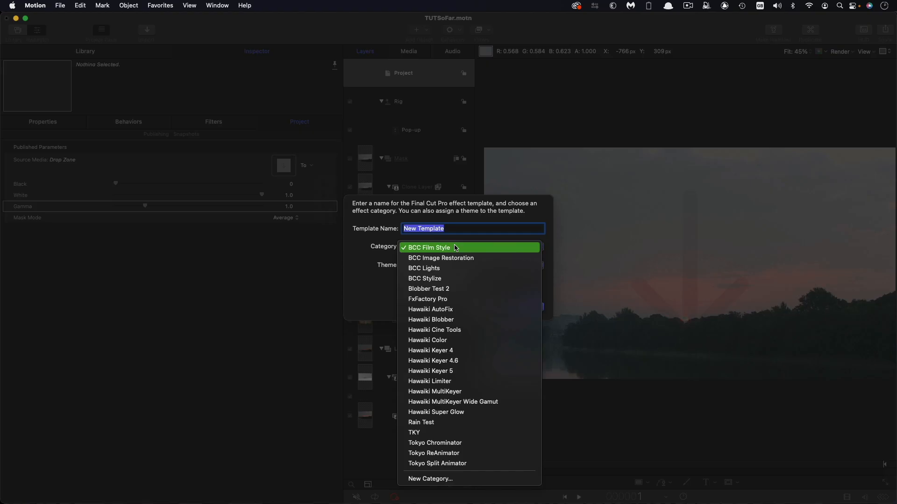
{"action": "left_click", "coordinate": [439, 433]}
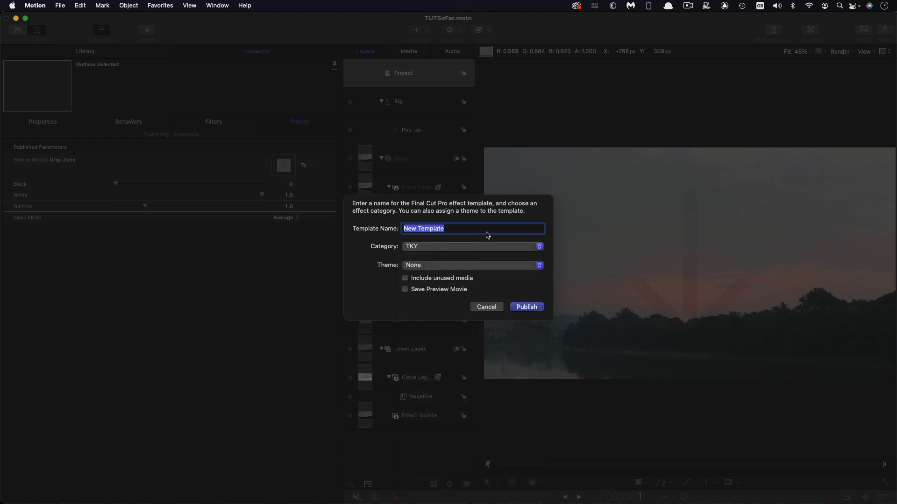
{"action": "type", "text": "Blend If"}
{"action": "key", "text": "Return"}
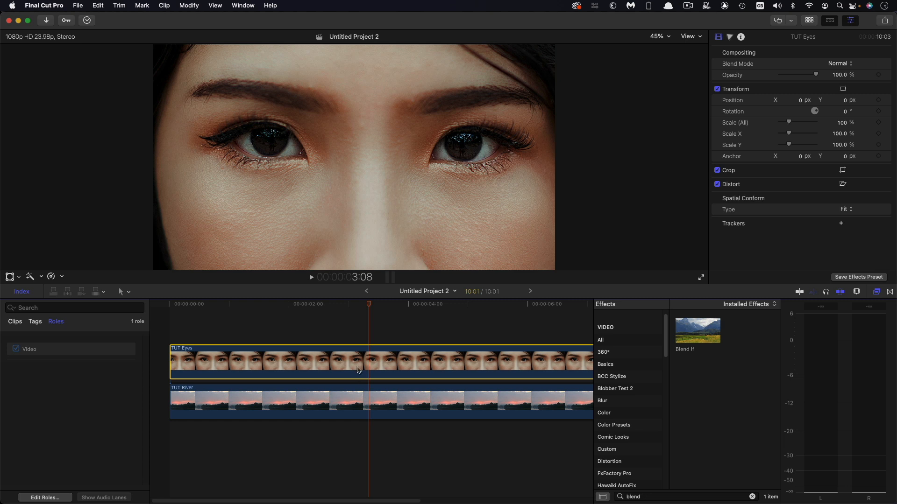
Step: Apply the Blend If effect to the TUT River clip in the timeline
{"action": "key", "text": "v"}
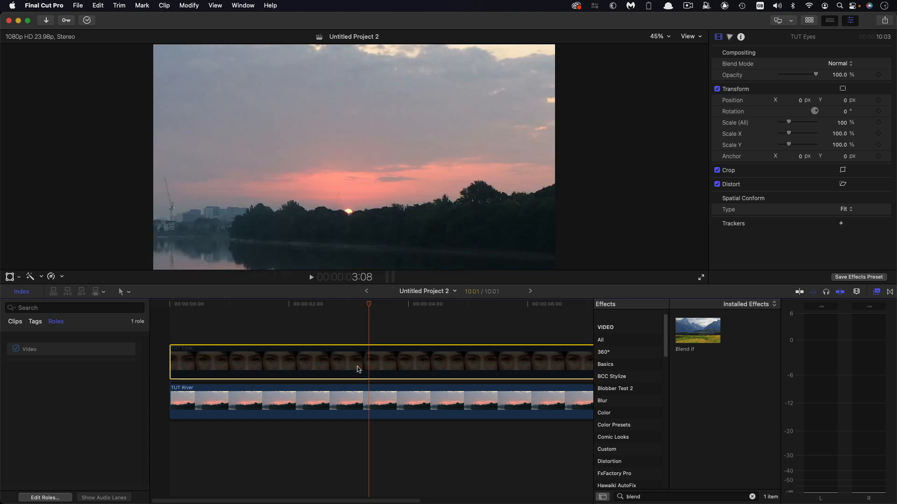
{"action": "key", "text": "v"}
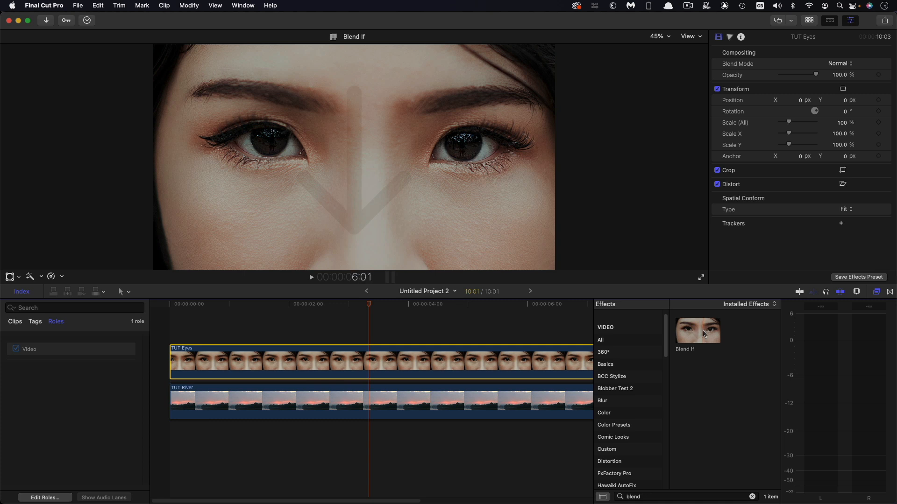
{"action": "left_click_drag", "start_coordinate": [708, 331], "coordinate": [386, 408]}
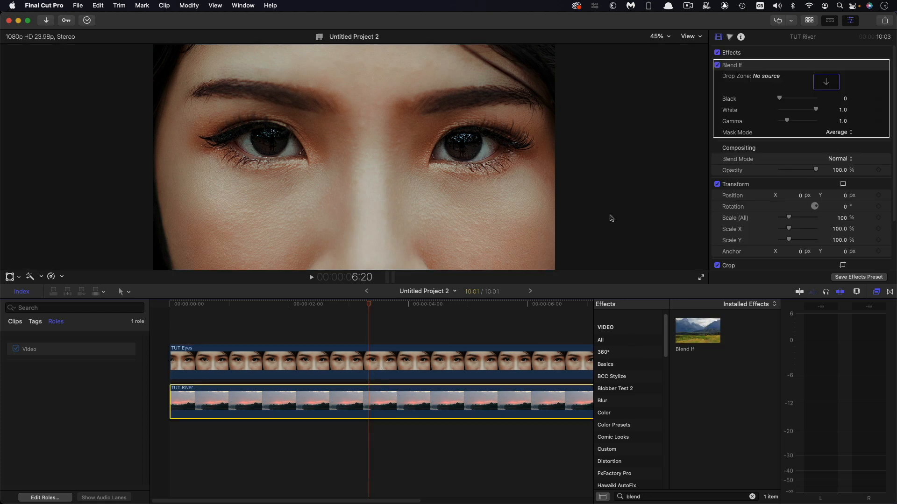
Step: Assign TUT Eyes as the effect's Drop Zone source and disable the TUT Eyes clip in the timeline
{"action": "left_click", "coordinate": [826, 81]}
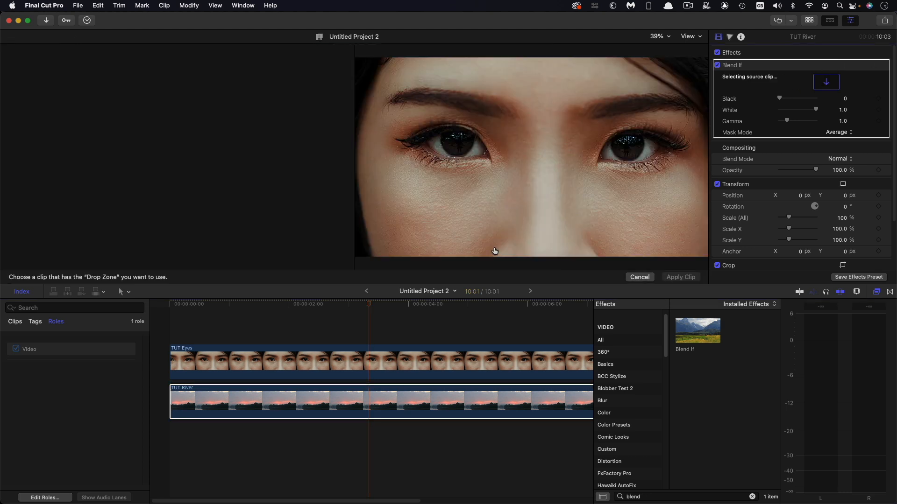
{"action": "left_click", "coordinate": [174, 367]}
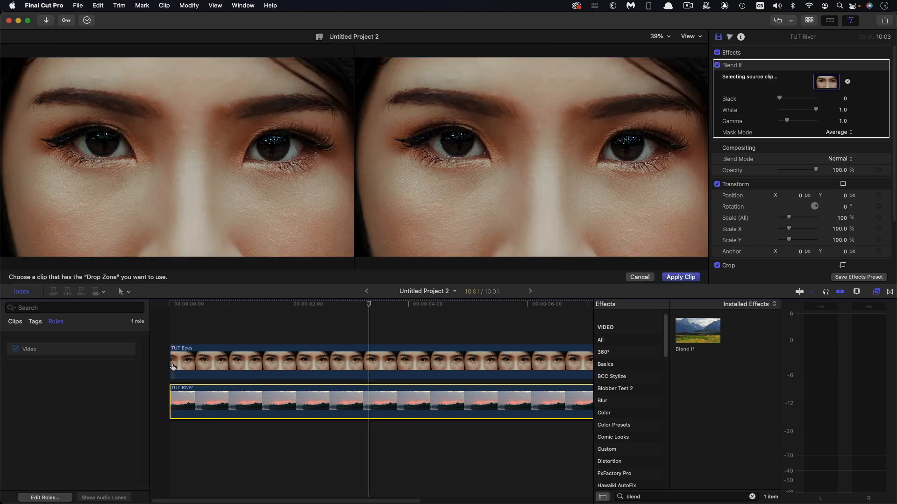
{"action": "left_click", "coordinate": [681, 277]}
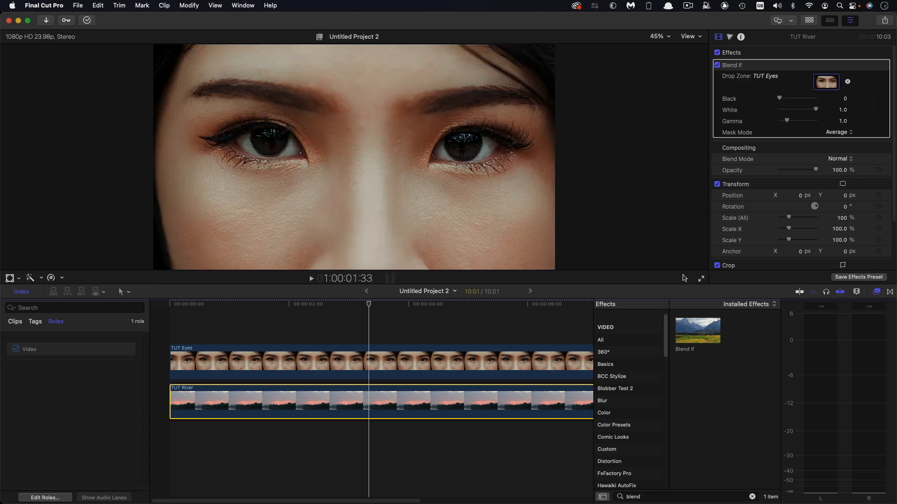
{"action": "left_click", "coordinate": [313, 371]}
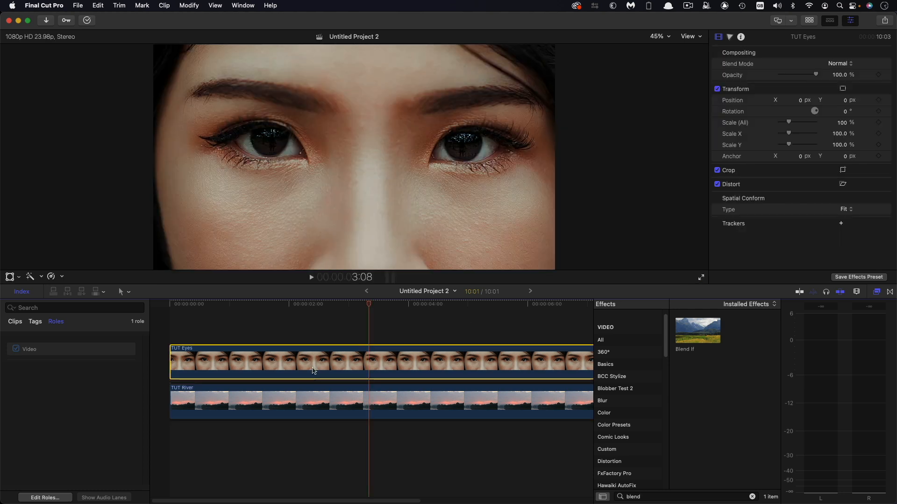
{"action": "left_click", "coordinate": [375, 306]}
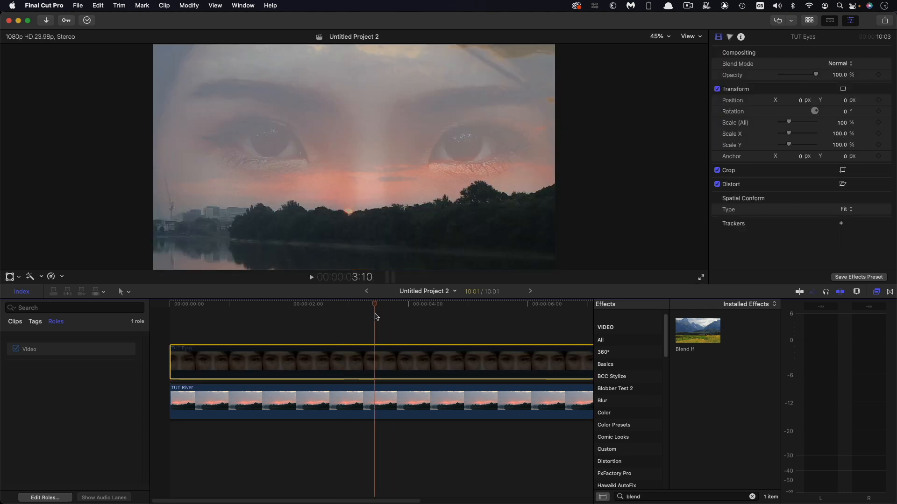
Step: Set the Blend If effect on TUT River to a Black value of 0.2 and a White value of 0.48
{"action": "left_click", "coordinate": [444, 415]}
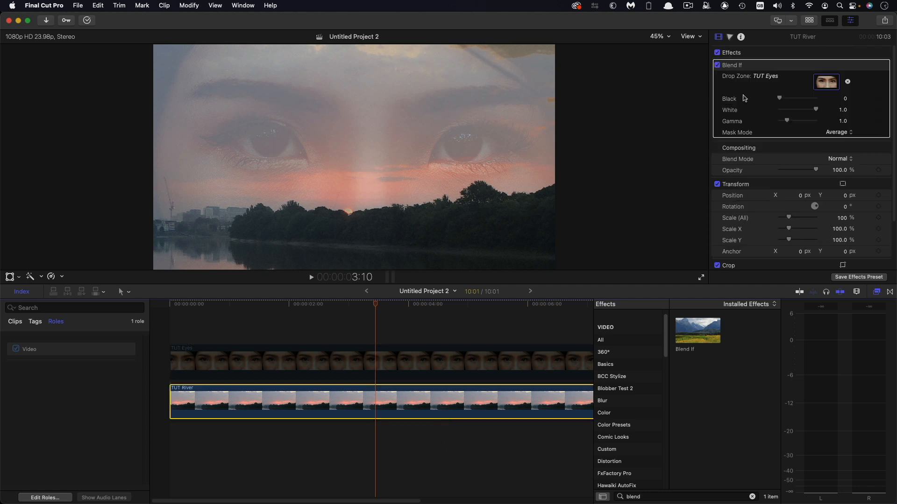
{"action": "mouse_move", "coordinate": [779, 98]}
{"action": "left_mouse_down"}
{"action": "mouse_move", "coordinate": [800, 112]}
{"action": "mouse_move", "coordinate": [788, 99]}
{"action": "left_mouse_up"}
Step: Try the Red, Green, Blue and Luminance mask modes on the effect and return Mask Mode to Average
{"action": "left_click", "coordinate": [839, 132]}
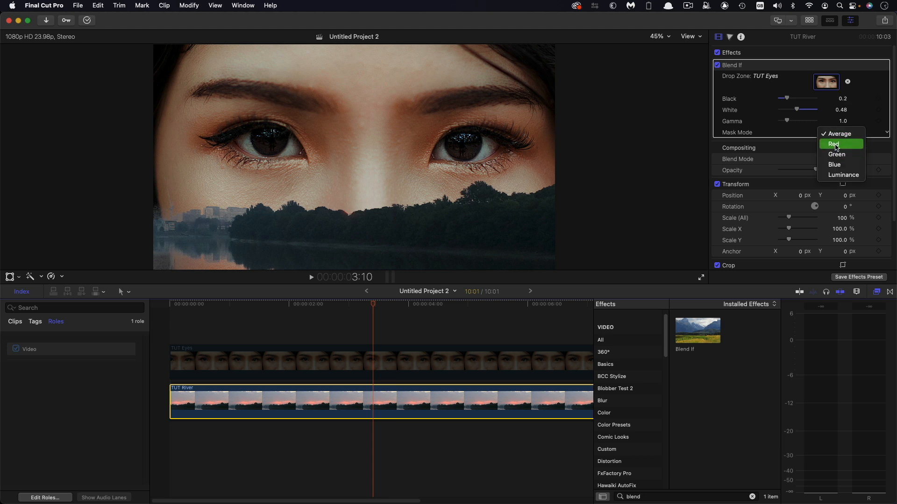
{"action": "left_click", "coordinate": [839, 144]}
{"action": "left_click", "coordinate": [841, 132]}
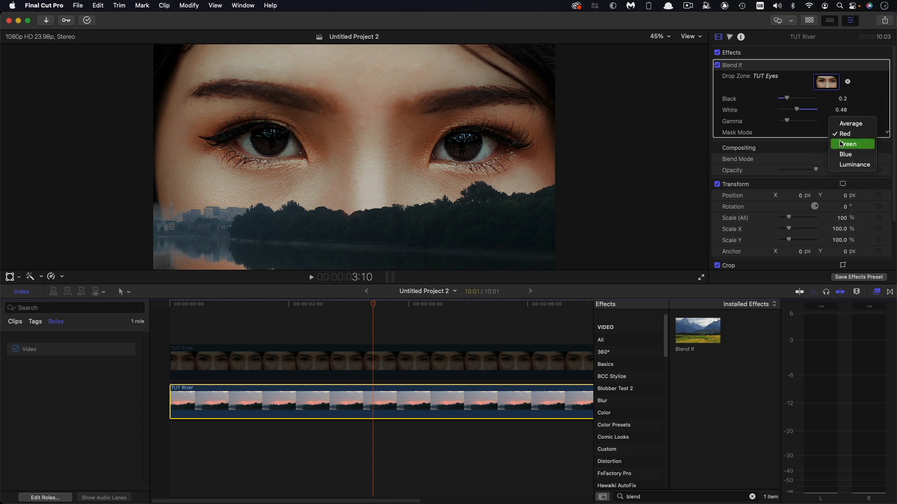
{"action": "left_click", "coordinate": [841, 143]}
{"action": "left_click", "coordinate": [846, 133]}
{"action": "left_click", "coordinate": [841, 144]}
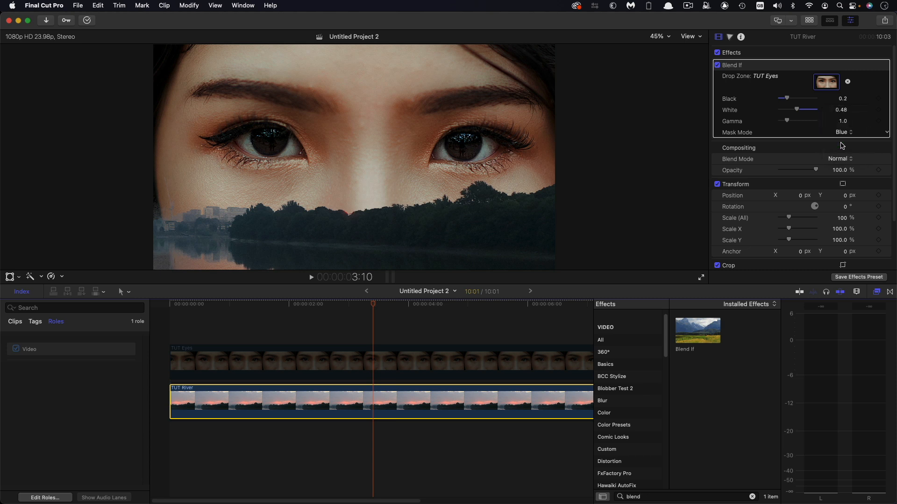
{"action": "left_click", "coordinate": [842, 133]}
{"action": "left_click", "coordinate": [841, 144]}
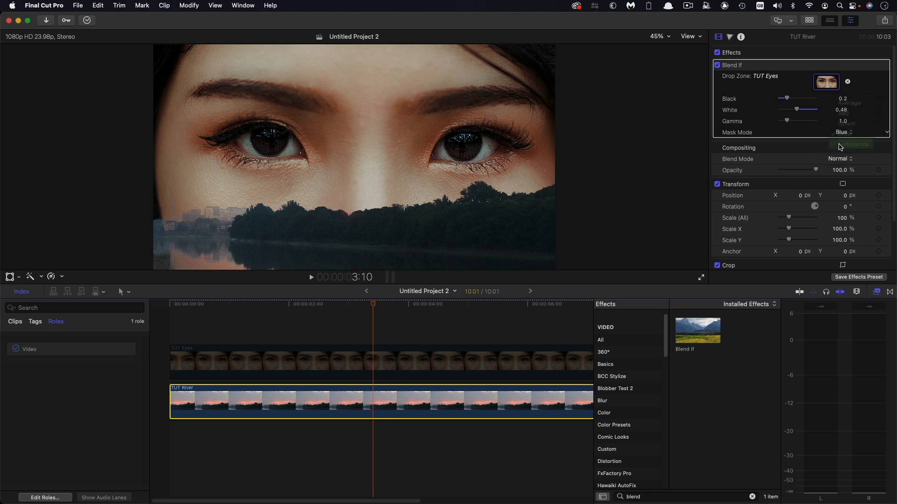
{"action": "left_click", "coordinate": [840, 135]}
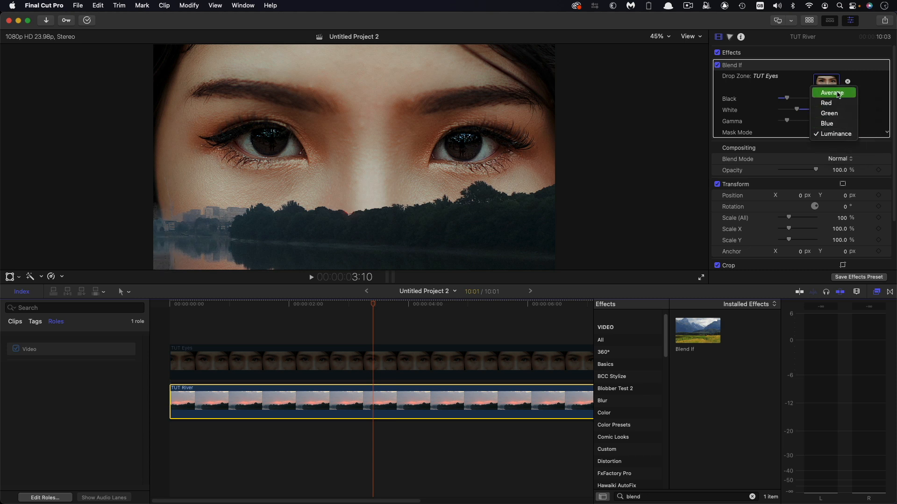
{"action": "left_click", "coordinate": [839, 93]}
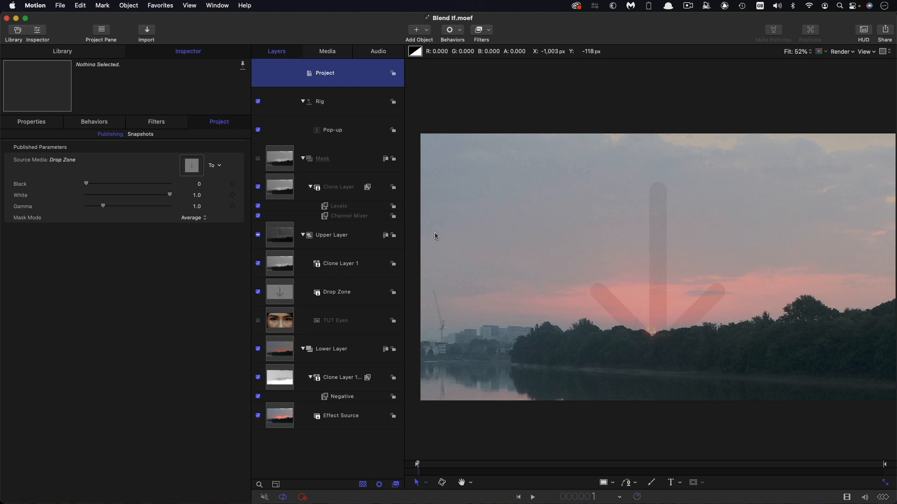
Step: In Motion, add the Source parameter of the Mask group's Clone Layer to a new checkbox in the existing rig
{"action": "left_click", "coordinate": [344, 188]}
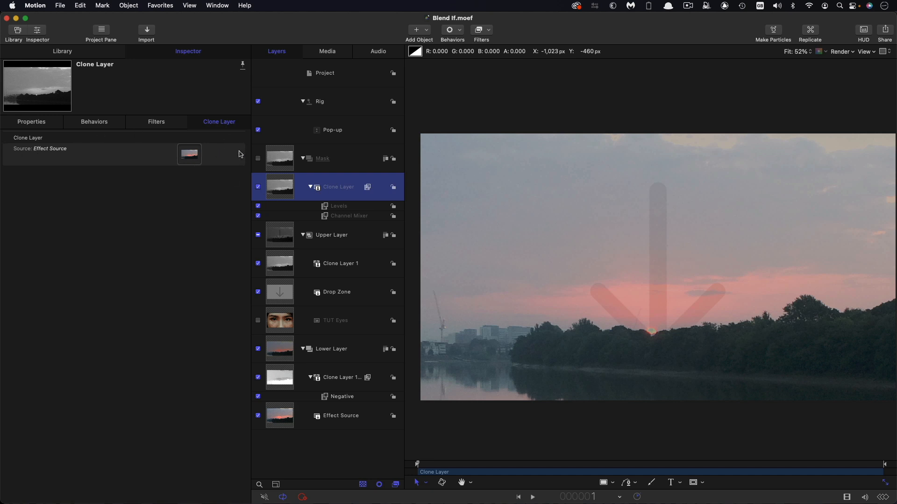
{"action": "left_click", "coordinate": [243, 155]}
{"action": "mouse_move", "coordinate": [263, 266]}
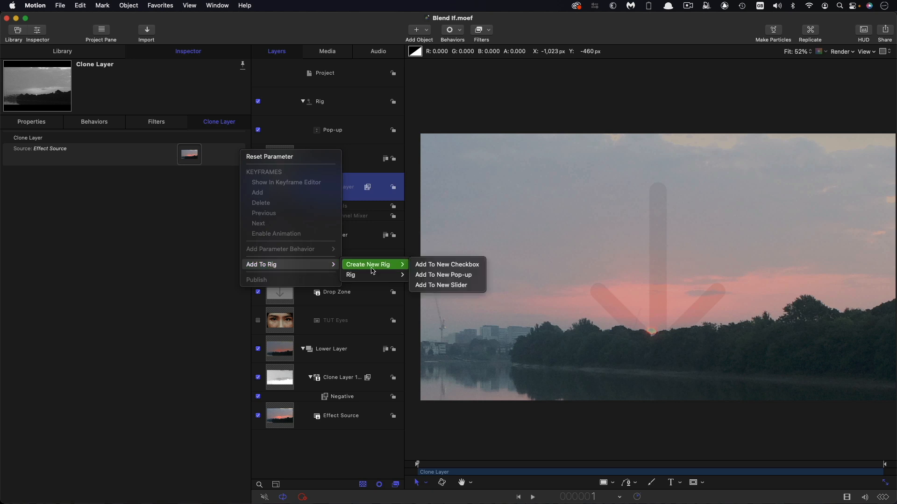
{"action": "mouse_move", "coordinate": [369, 278]}
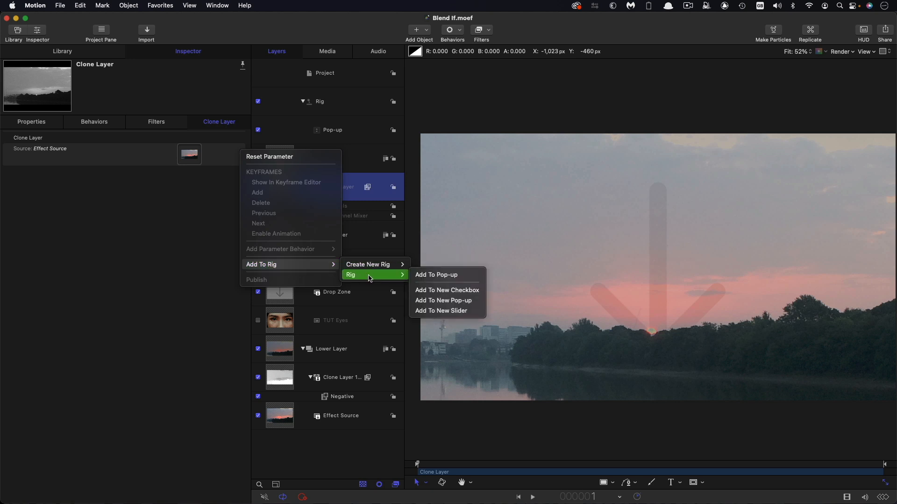
{"action": "left_click", "coordinate": [456, 293]}
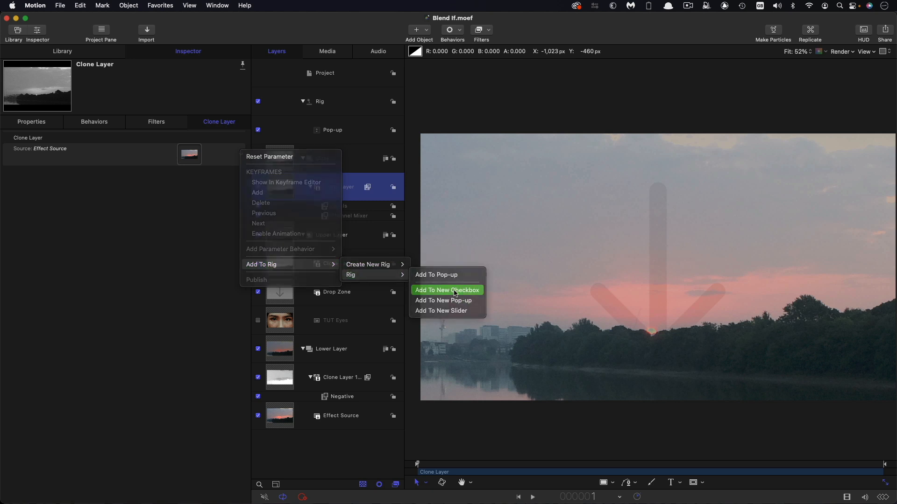
Step: Rename the new checkbox widget as Swap Source
{"action": "double_click", "coordinate": [336, 130]}
{"action": "type", "text": "Swap Source"}
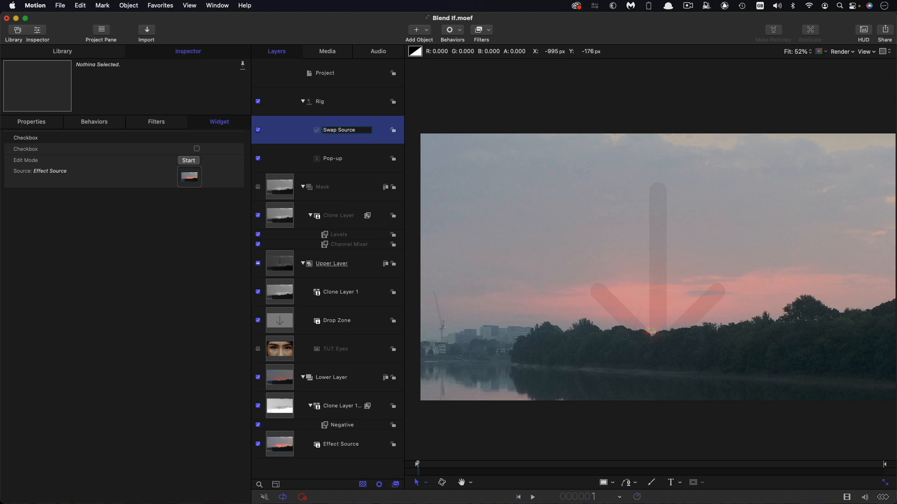
{"action": "key", "text": "Return"}
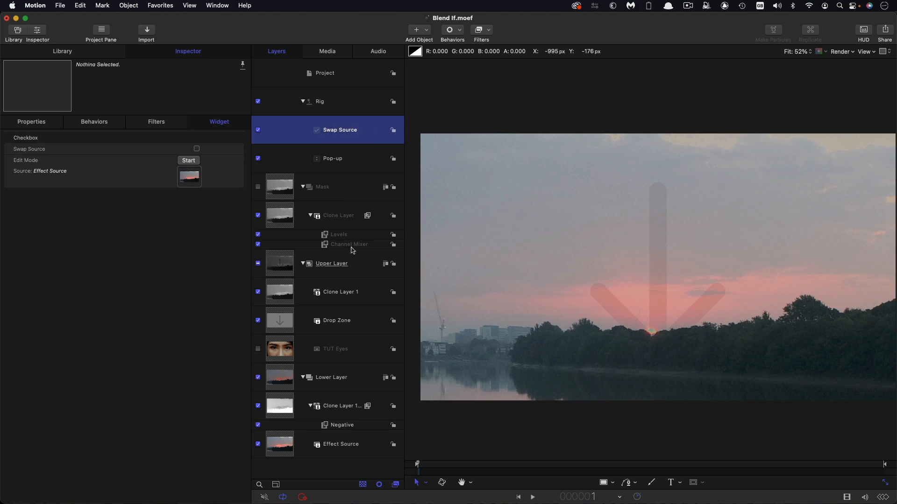
Step: Set the Drop Zone's source media to TUT Eyes
{"action": "left_click", "coordinate": [282, 321]}
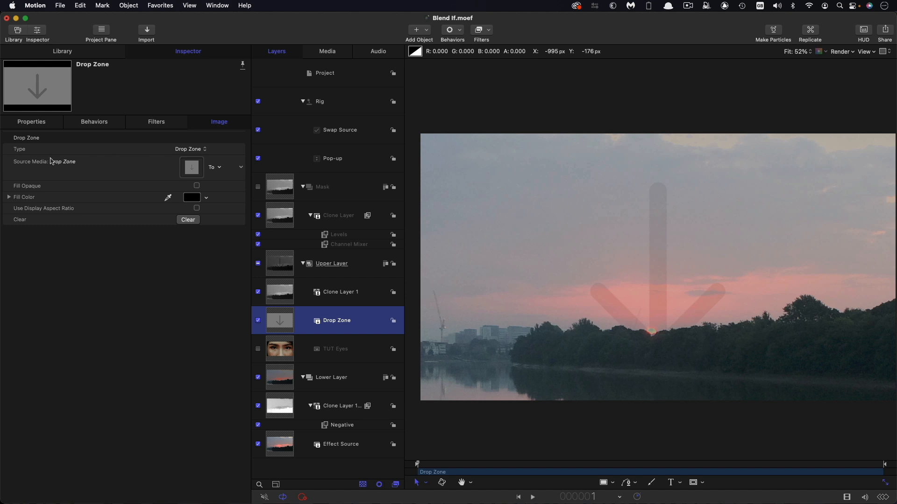
{"action": "left_click", "coordinate": [221, 168]}
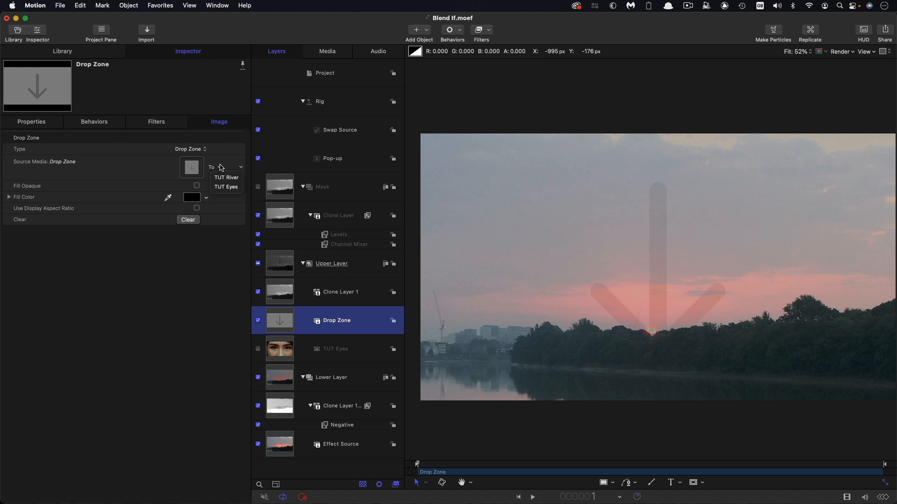
{"action": "left_click", "coordinate": [225, 188]}
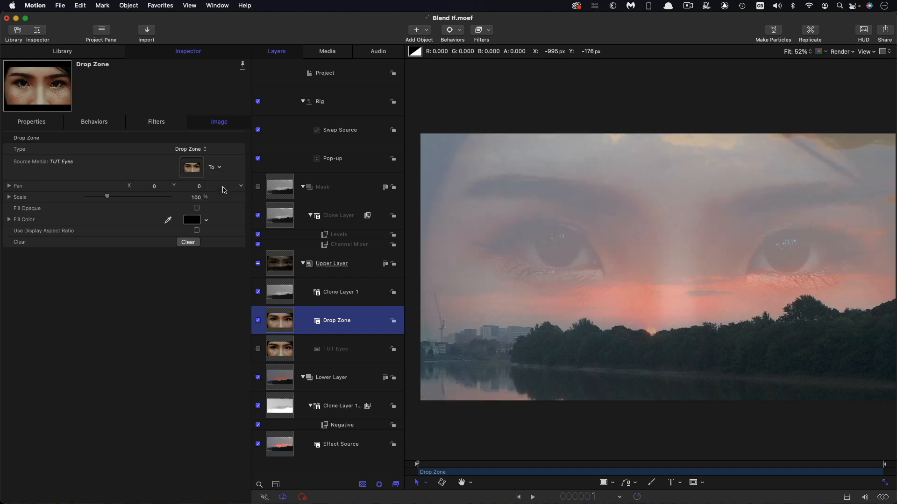
{"action": "left_click", "coordinate": [217, 167]}
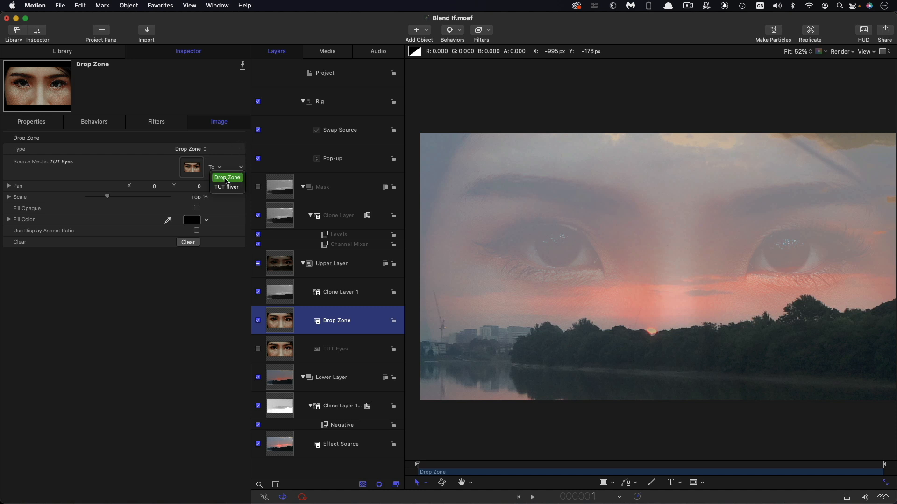
{"action": "left_click", "coordinate": [631, 292]}
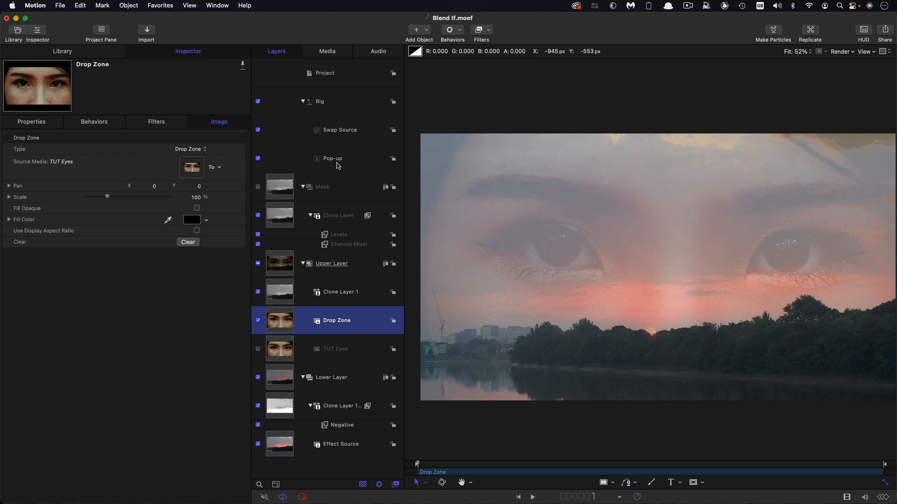
Step: Enable the Swap Source checkbox and assign the Drop Zone layer as the source for its checked state
{"action": "left_click", "coordinate": [340, 128]}
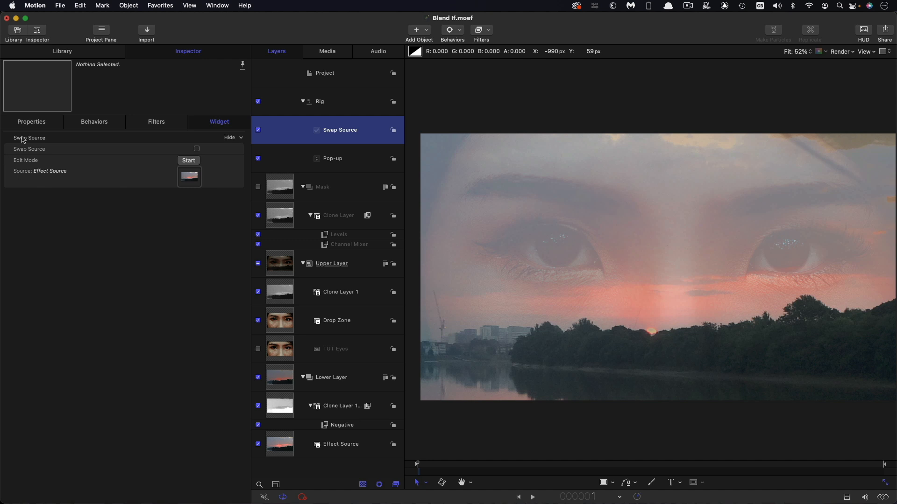
{"action": "left_click", "coordinate": [197, 149]}
{"action": "left_click_drag", "start_coordinate": [285, 325], "coordinate": [189, 180]}
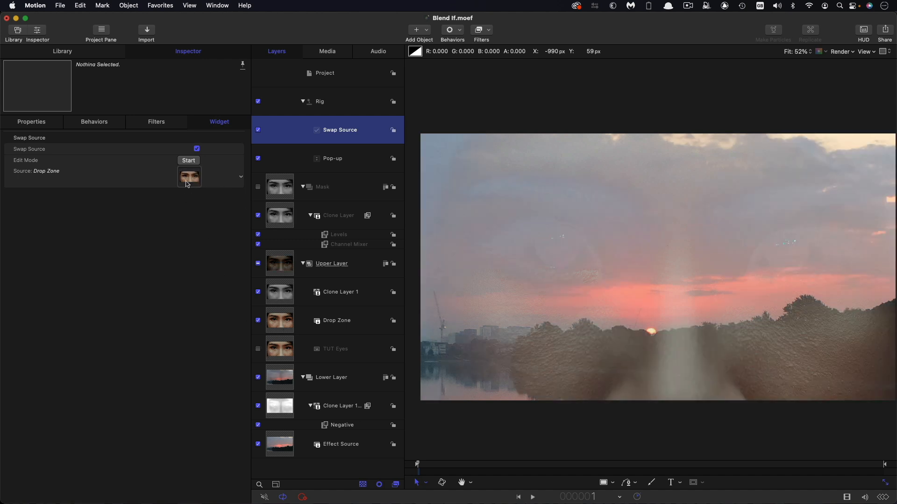
Step: Toggle Swap Source repeatedly to compare the blend with each mask source, leaving the checkbox enabled
{"action": "left_click", "coordinate": [197, 149]}
{"action": "left_click", "coordinate": [197, 149]}
{"action": "left_click", "coordinate": [197, 149]}
{"action": "left_click", "coordinate": [197, 149]}
{"action": "left_click", "coordinate": [197, 149]}
{"action": "left_click", "coordinate": [197, 149]}
{"action": "left_click", "coordinate": [197, 149]}
{"action": "left_click", "coordinate": [197, 149]}
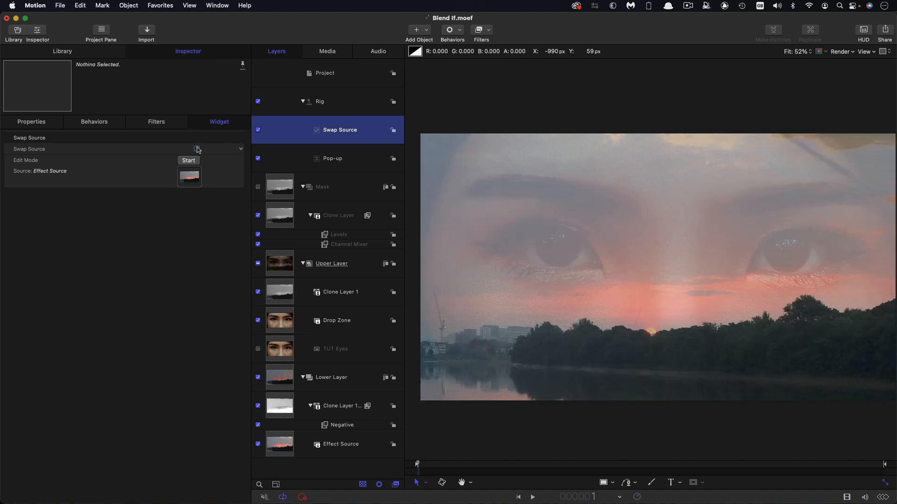
{"action": "left_click", "coordinate": [197, 149]}
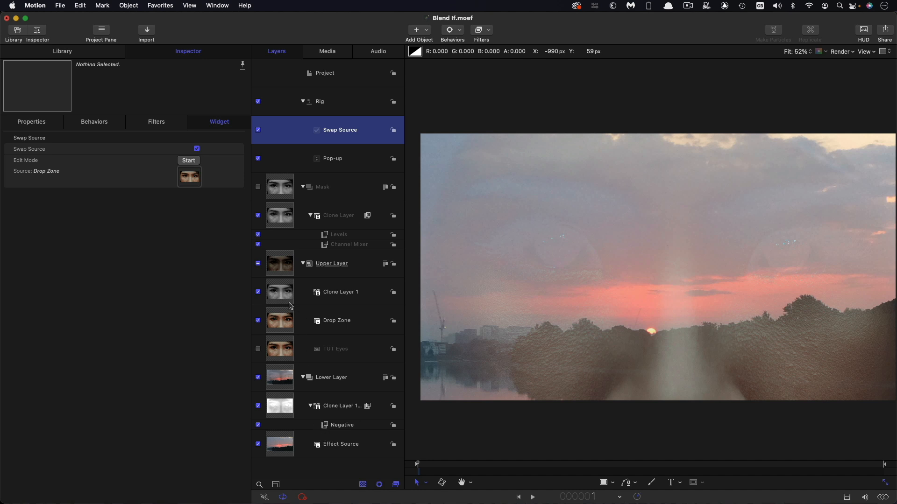
Step: Copy the Negative filter from the Lower Layer group's clone layer onto Clone Layer 1 in the Upper Layer group
{"action": "left_click", "coordinate": [325, 425]}
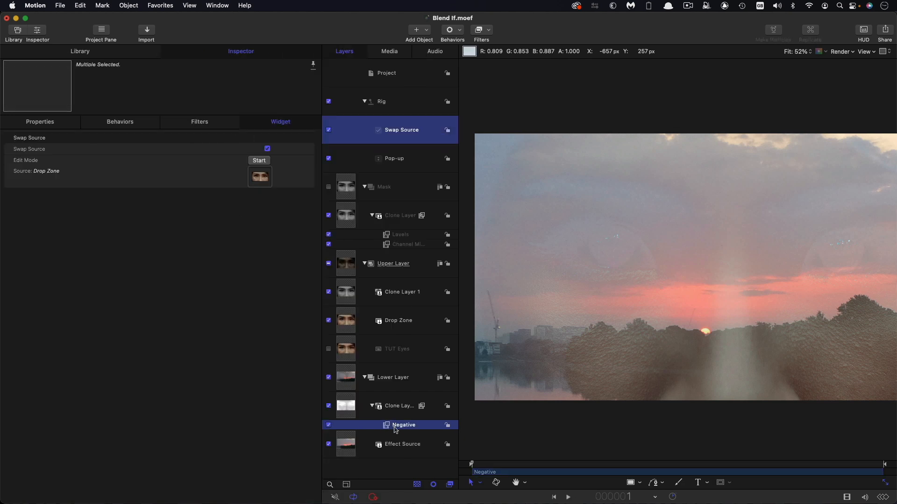
{"action": "left_click", "coordinate": [345, 292]}
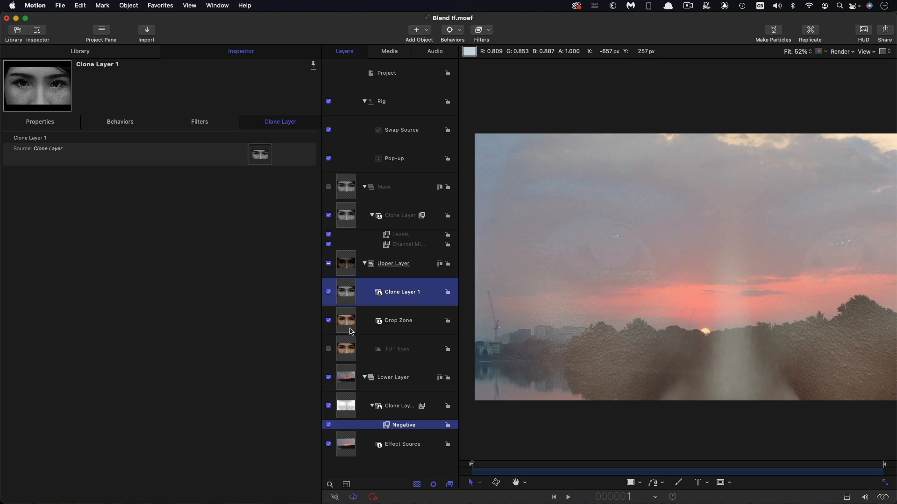
{"action": "left_click", "coordinate": [388, 427]}
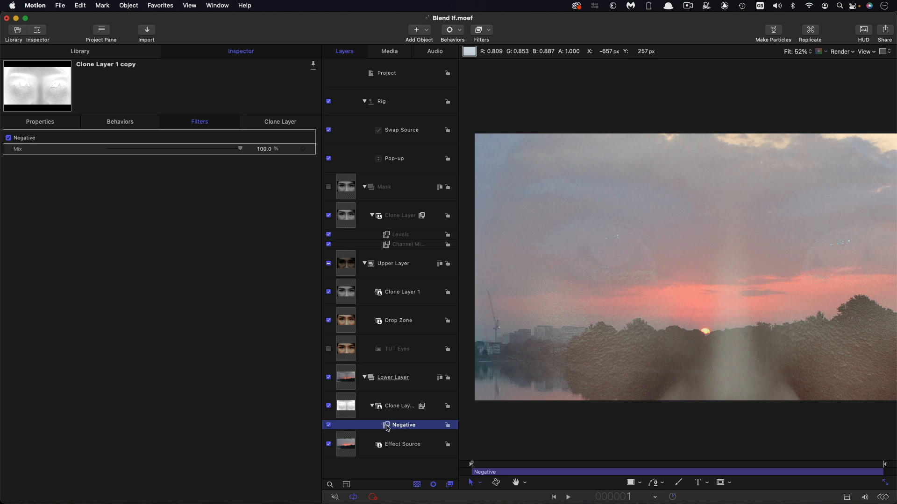
{"action": "mouse_move", "coordinate": [388, 428]}
{"action": "left_mouse_down"}
{"action": "mouse_move", "coordinate": [346, 402]}
{"action": "mouse_move", "coordinate": [341, 291]}
{"action": "mouse_move", "coordinate": [374, 327]}
{"action": "mouse_move", "coordinate": [346, 294]}
{"action": "left_mouse_up"}
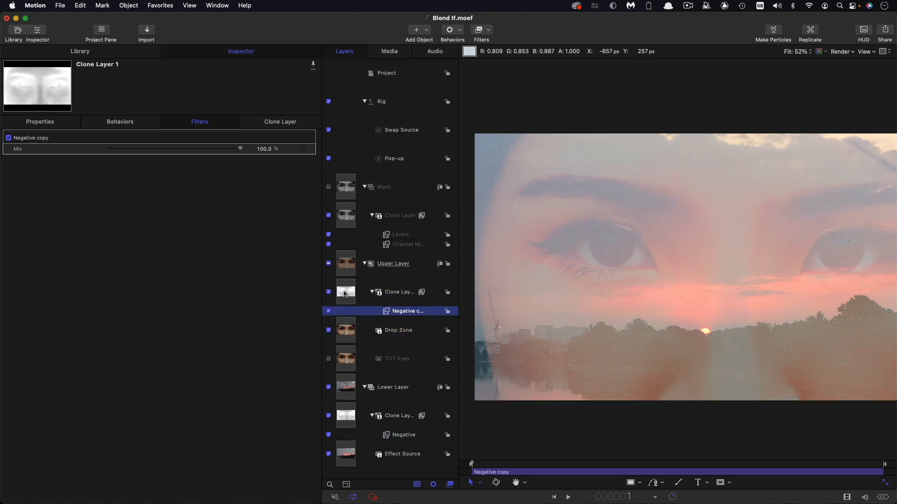
Step: Add the Mix parameters of the Lower Layer's Negative filter and the Upper Layer's Negative copy filter to the Swap Source widget
{"action": "left_click", "coordinate": [396, 436]}
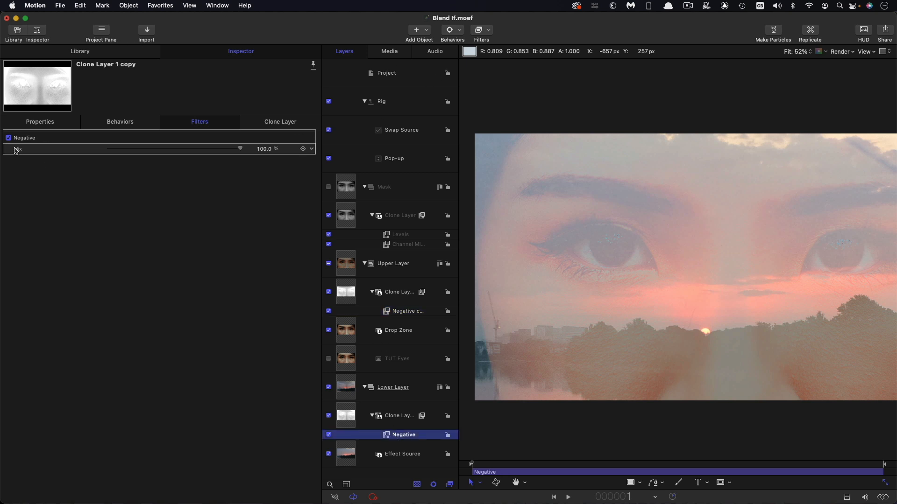
{"action": "left_click_drag", "start_coordinate": [12, 152], "coordinate": [381, 132]}
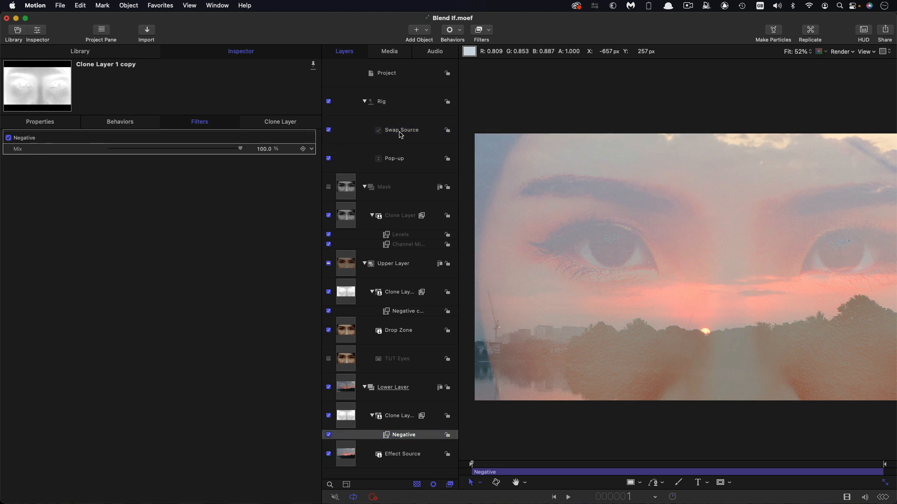
{"action": "left_click", "coordinate": [387, 313]}
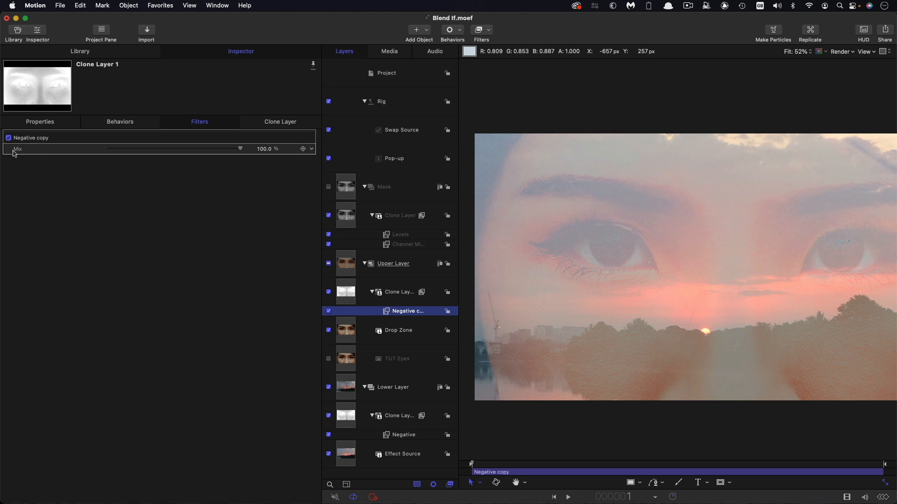
{"action": "left_click_drag", "start_coordinate": [14, 152], "coordinate": [411, 132]}
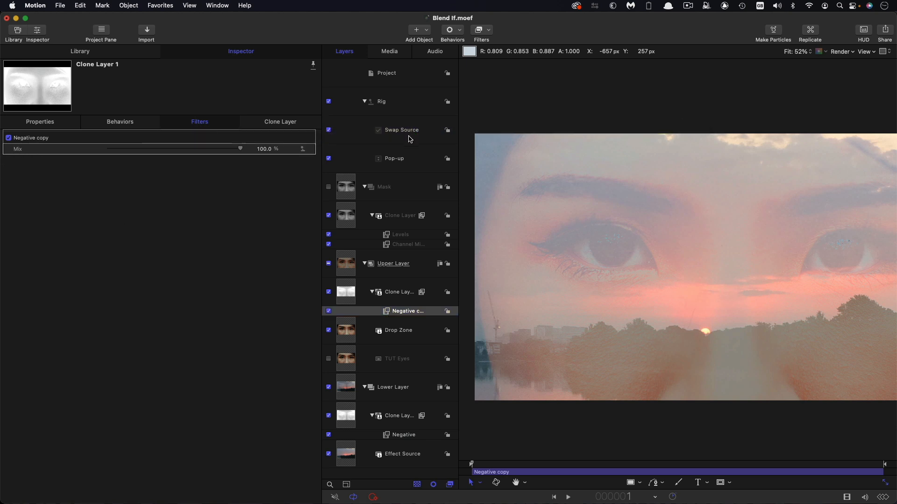
Step: In the Swap Source widget, set the Negative Mix to 0% for the checked state and the Negative copy Mix to 0% for the unchecked state
{"action": "left_click", "coordinate": [411, 132]}
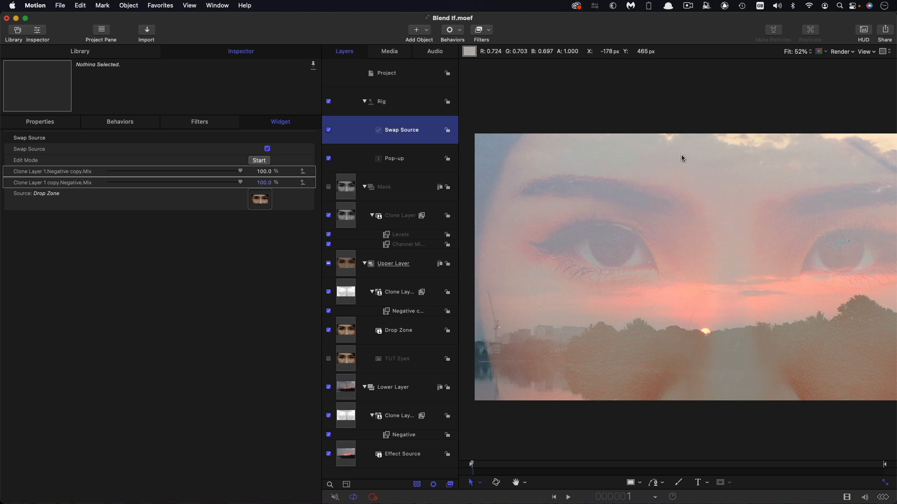
{"action": "left_click", "coordinate": [251, 179]}
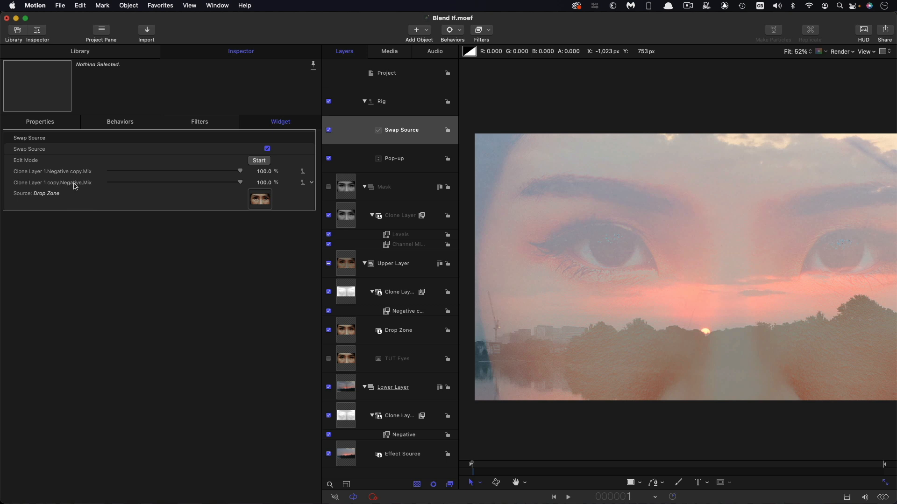
{"action": "left_click_drag", "start_coordinate": [240, 183], "coordinate": [93, 182]}
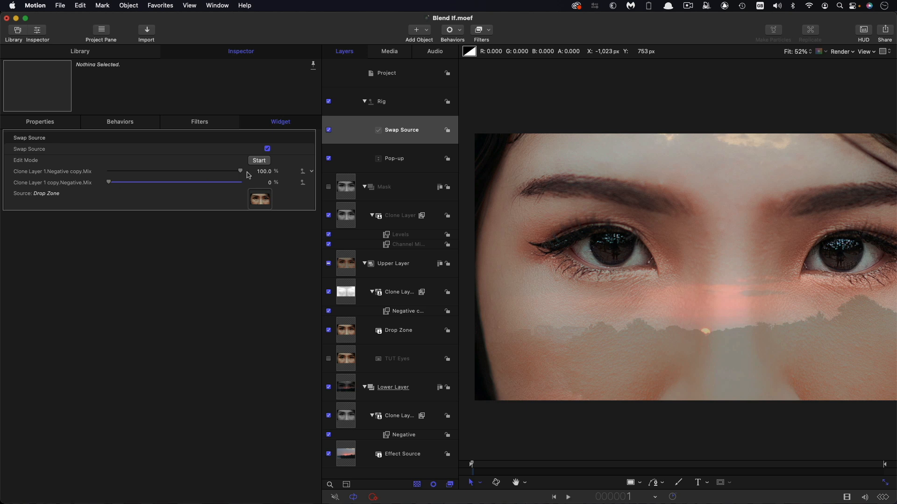
{"action": "left_click", "coordinate": [267, 148]}
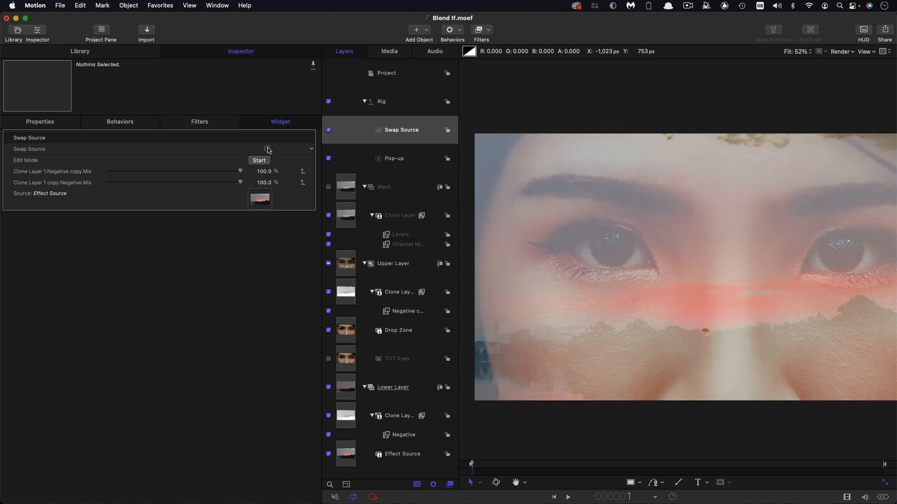
{"action": "left_click_drag", "start_coordinate": [240, 172], "coordinate": [48, 173]}
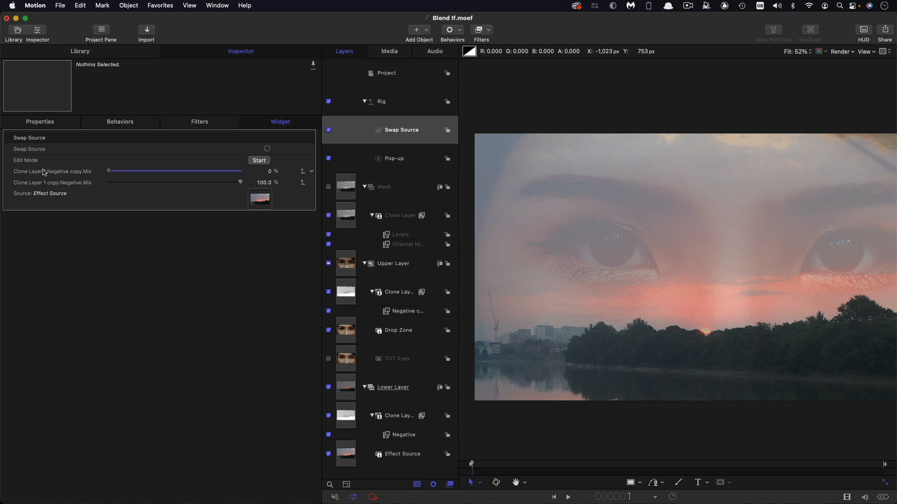
Step: Publish the Swap Source checkbox and display the project's published parameters
{"action": "left_click", "coordinate": [311, 150]}
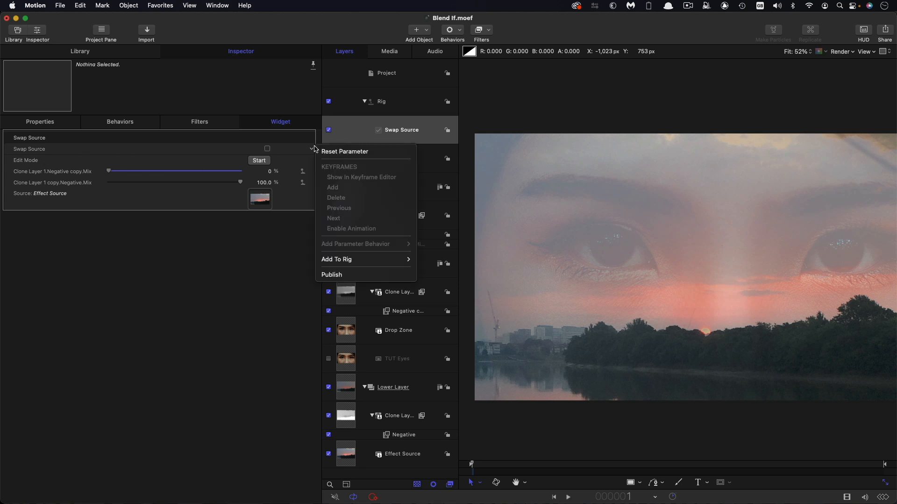
{"action": "left_click", "coordinate": [352, 275]}
{"action": "left_click", "coordinate": [403, 75]}
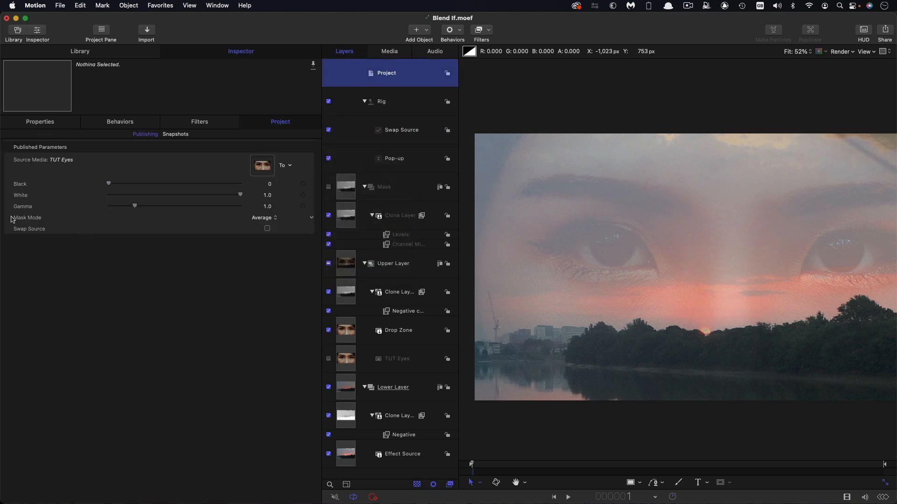
Step: Test the published controls by toggling Swap Source, leaving it enabled, and setting Black to 0.12 and White to 0.39
{"action": "left_click", "coordinate": [268, 229]}
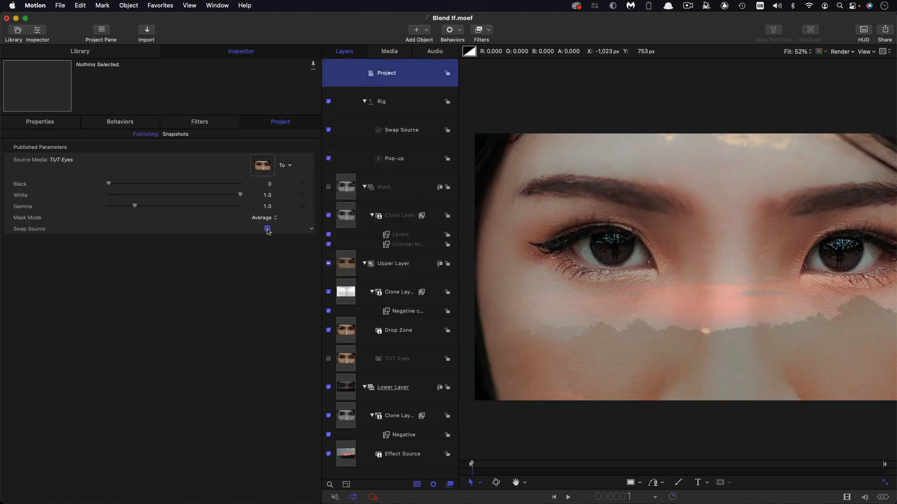
{"action": "left_click", "coordinate": [267, 229]}
{"action": "left_click", "coordinate": [267, 229]}
{"action": "left_click_drag", "start_coordinate": [109, 183], "coordinate": [124, 184]}
{"action": "left_click_drag", "start_coordinate": [240, 195], "coordinate": [160, 196]}
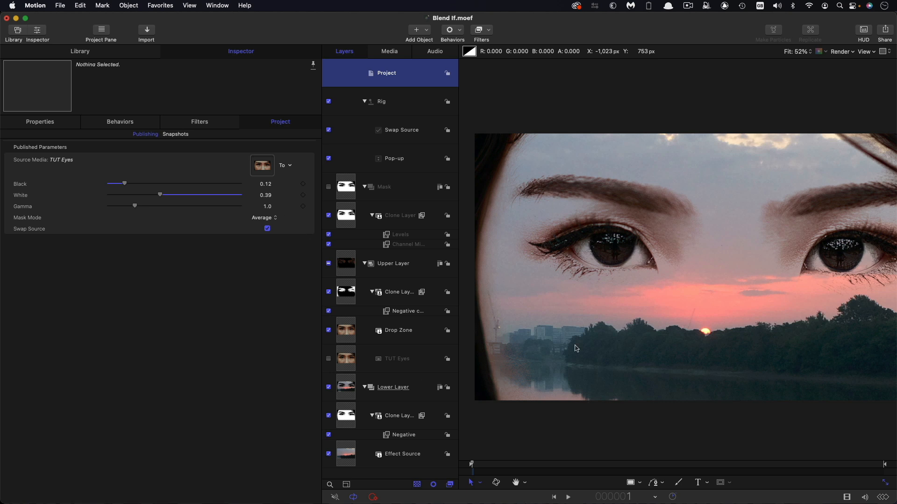